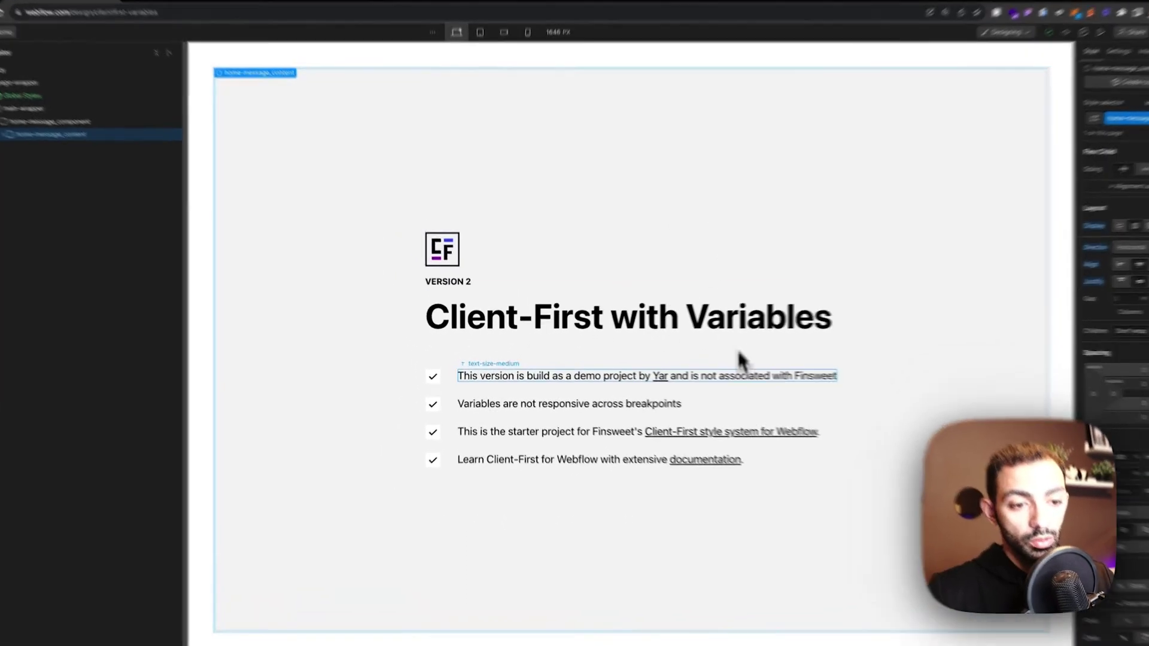
Select the home message content grid and its enclosing block, then switch to the Client-First Style System tab
{"action": "left_click", "coordinate": [739, 357]}
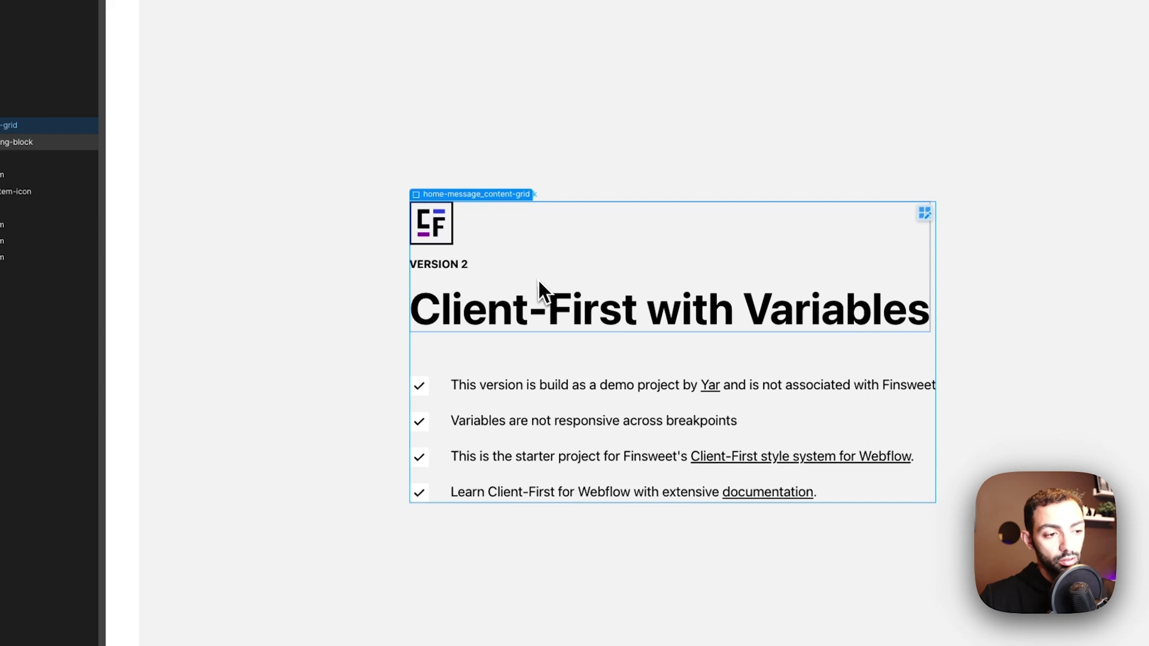
{"action": "left_click", "coordinate": [290, 302]}
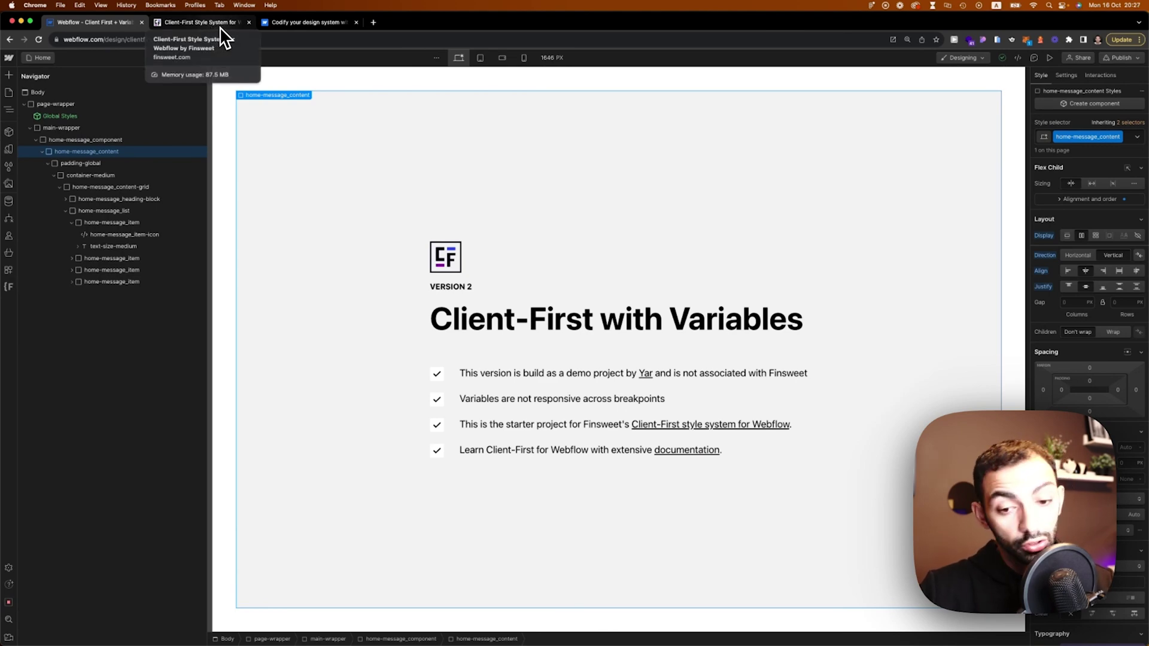
{"action": "left_click", "coordinate": [223, 37]}
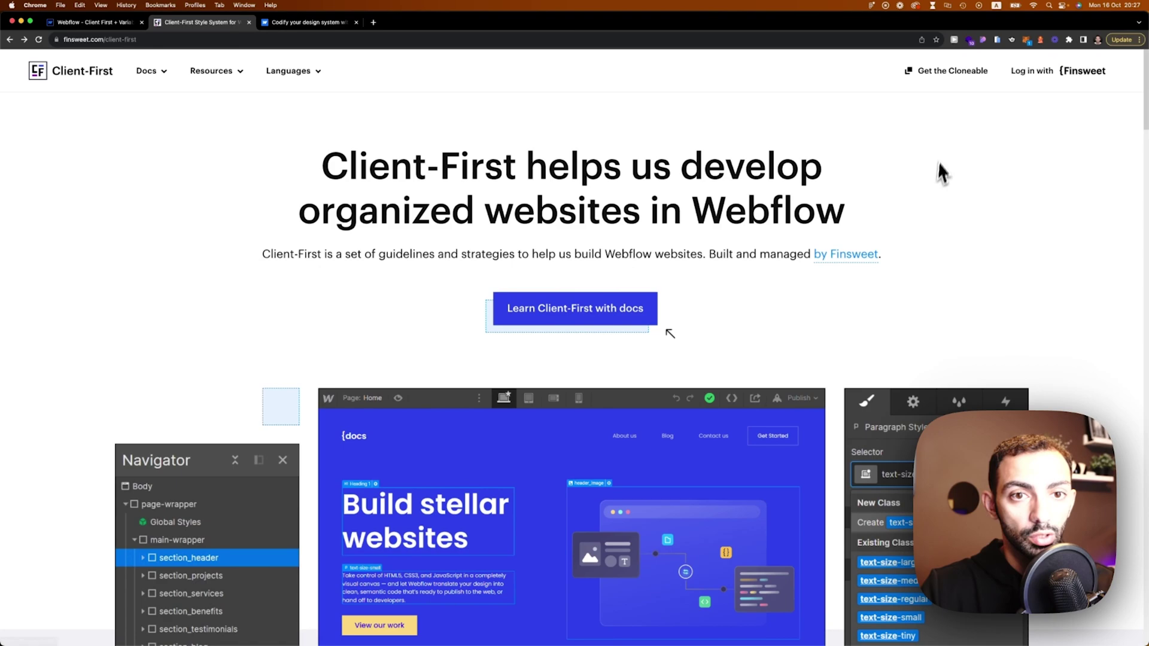
Scroll down the Finsweet Client-First page toward the 'Get the Cloneable' link
{"action": "scroll", "coordinate": [944, 89], "scroll_direction": "down", "scroll_amount": 1}
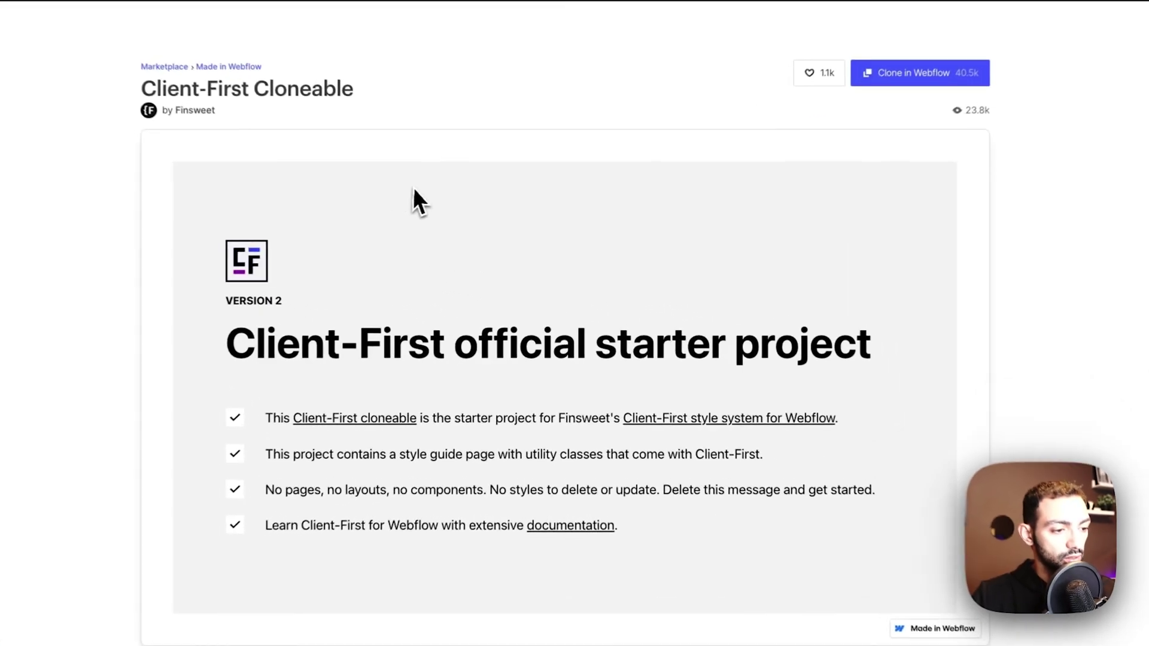
Skim the Client-First Cloneable listing, then switch to the 'Codify your design system with variables' page
{"action": "scroll", "coordinate": [698, 457], "scroll_direction": "down", "scroll_amount": 5}
{"action": "scroll", "coordinate": [830, 419], "scroll_direction": "up", "scroll_amount": 6}
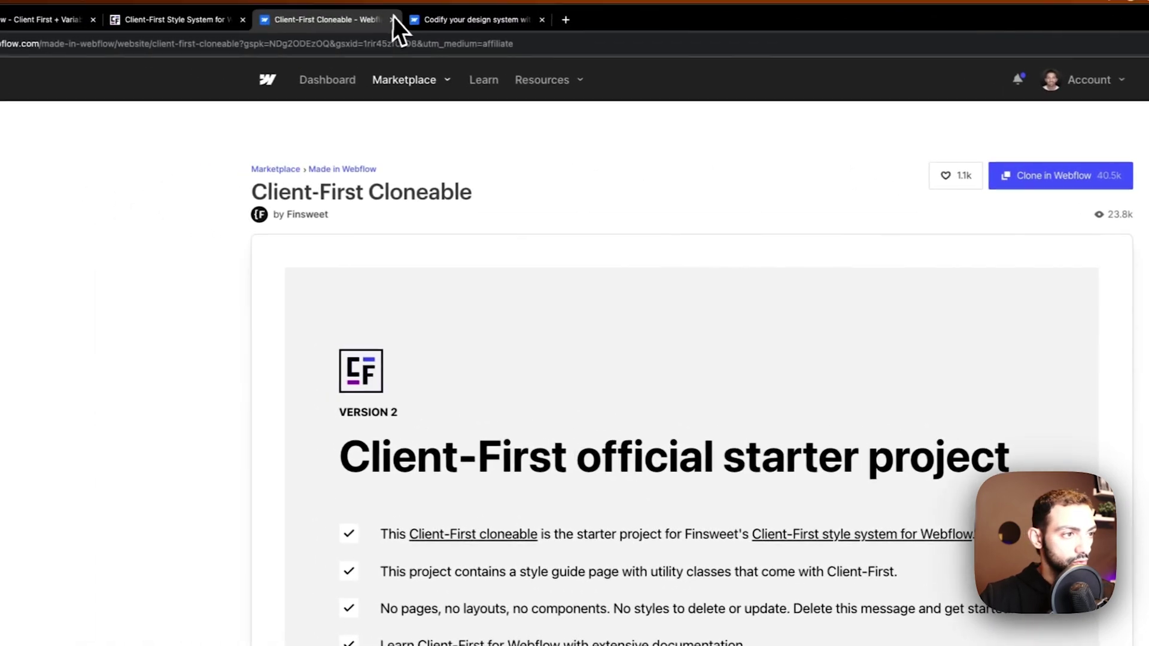
{"action": "left_click", "coordinate": [395, 21]}
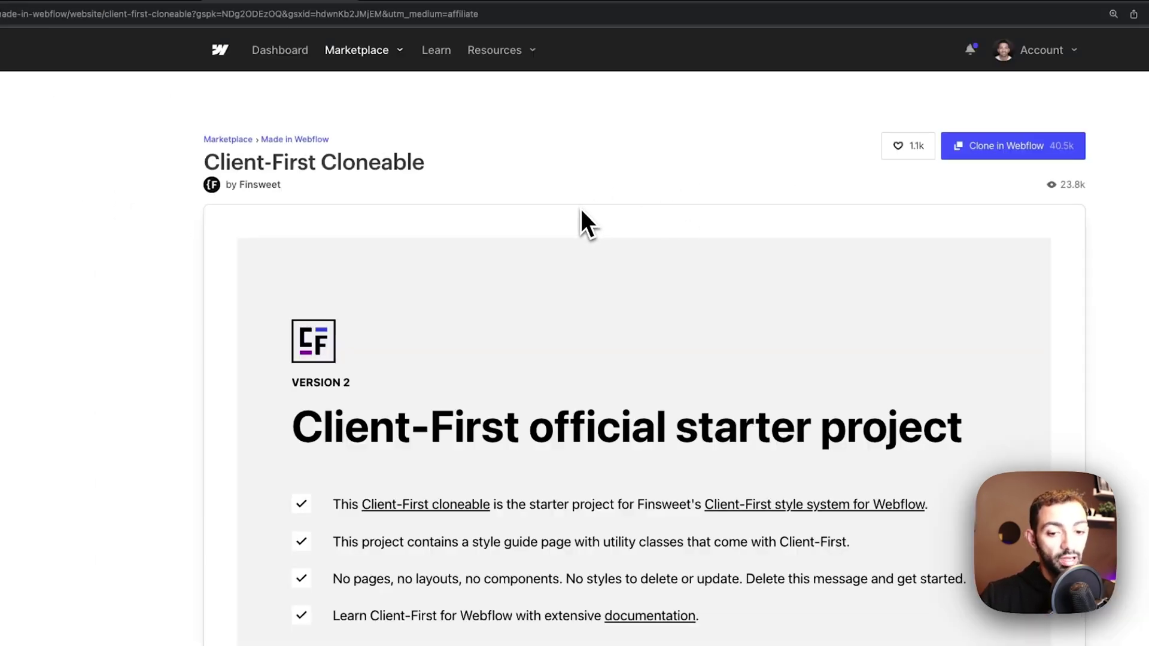
{"action": "left_click", "coordinate": [407, 22]}
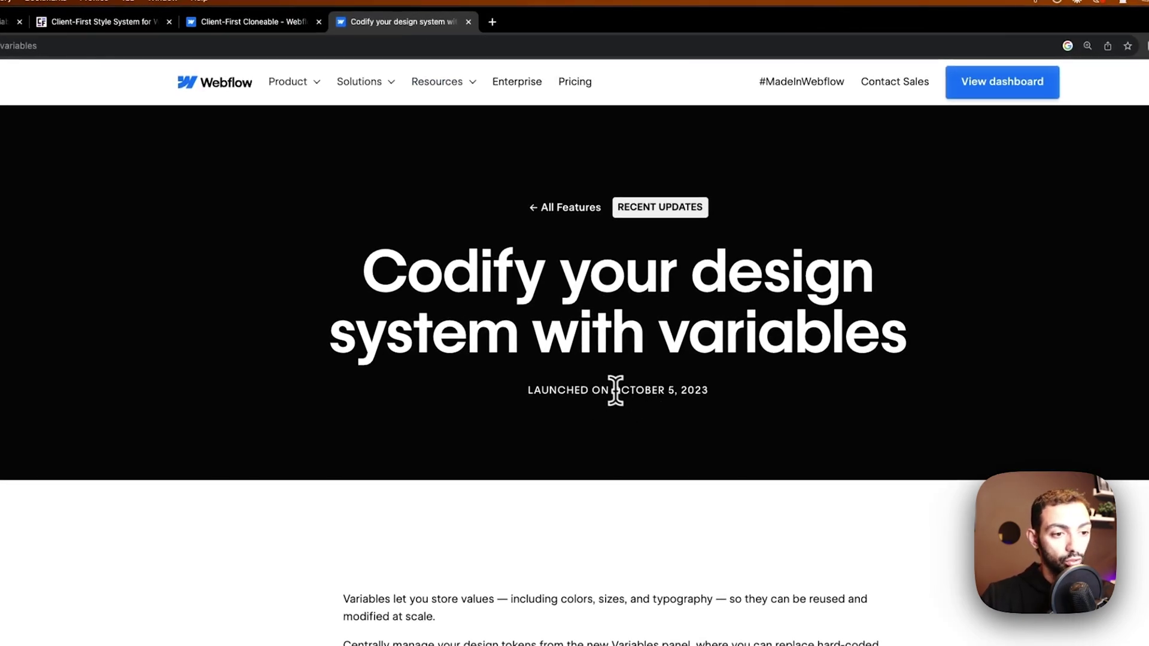
Highlight the October 5, 2023 launch date, read the Variables overview, and return to the Designer
{"action": "left_click_drag", "start_coordinate": [610, 390], "coordinate": [688, 390]}
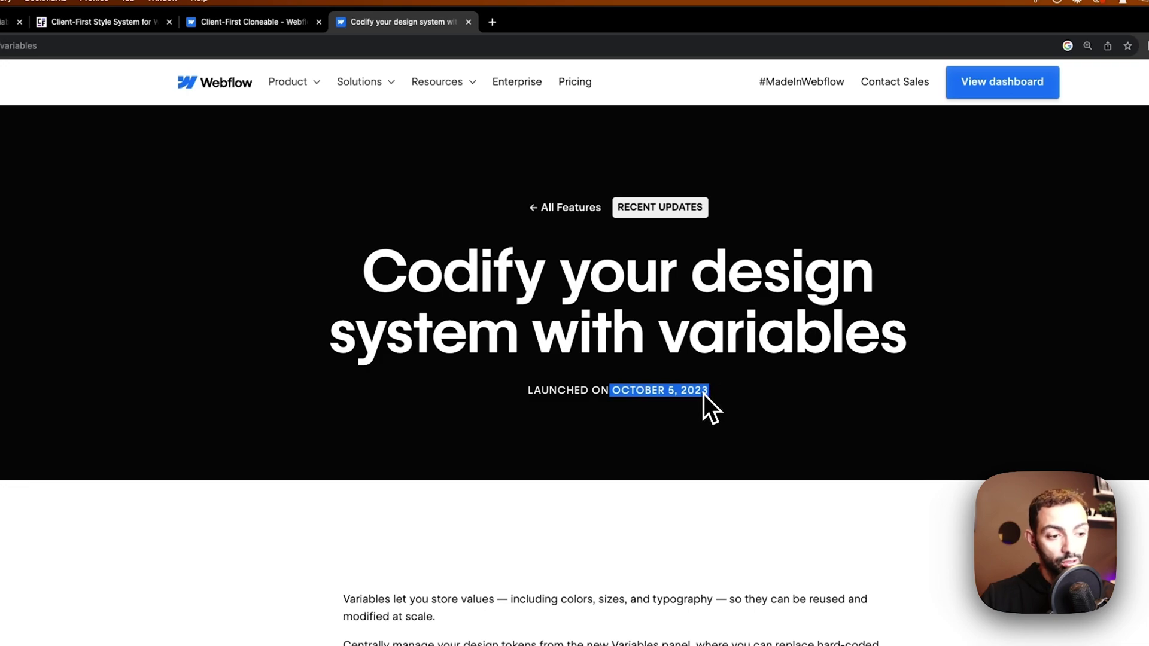
{"action": "scroll", "coordinate": [703, 394], "scroll_direction": "down", "scroll_amount": 5}
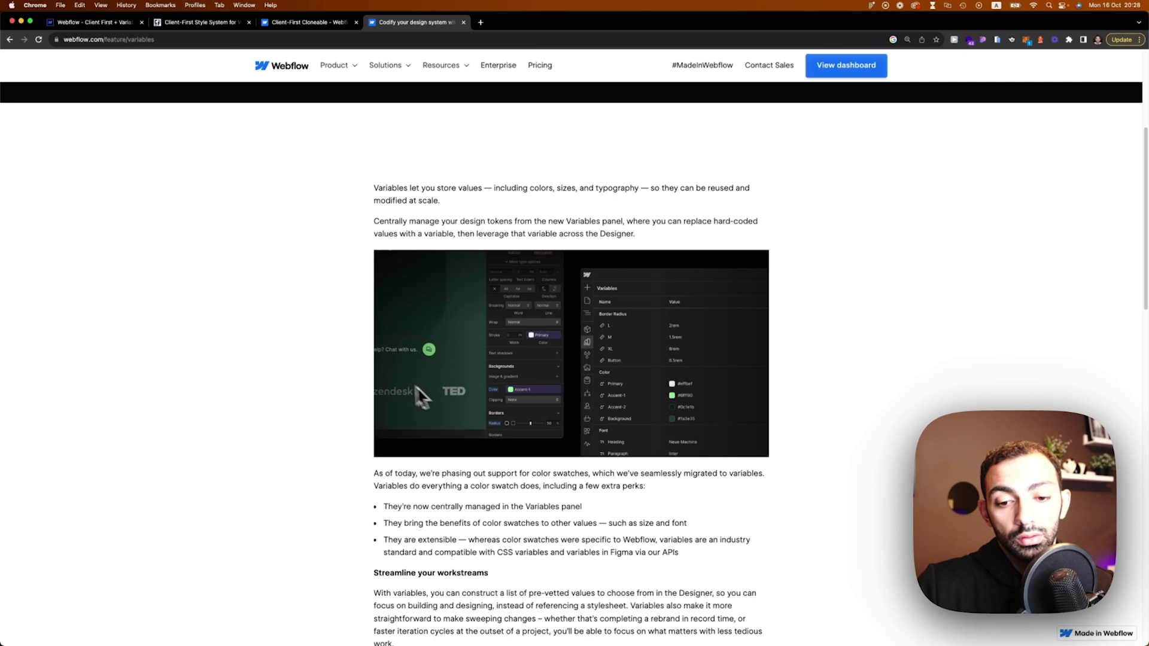
{"action": "left_click", "coordinate": [103, 22]}
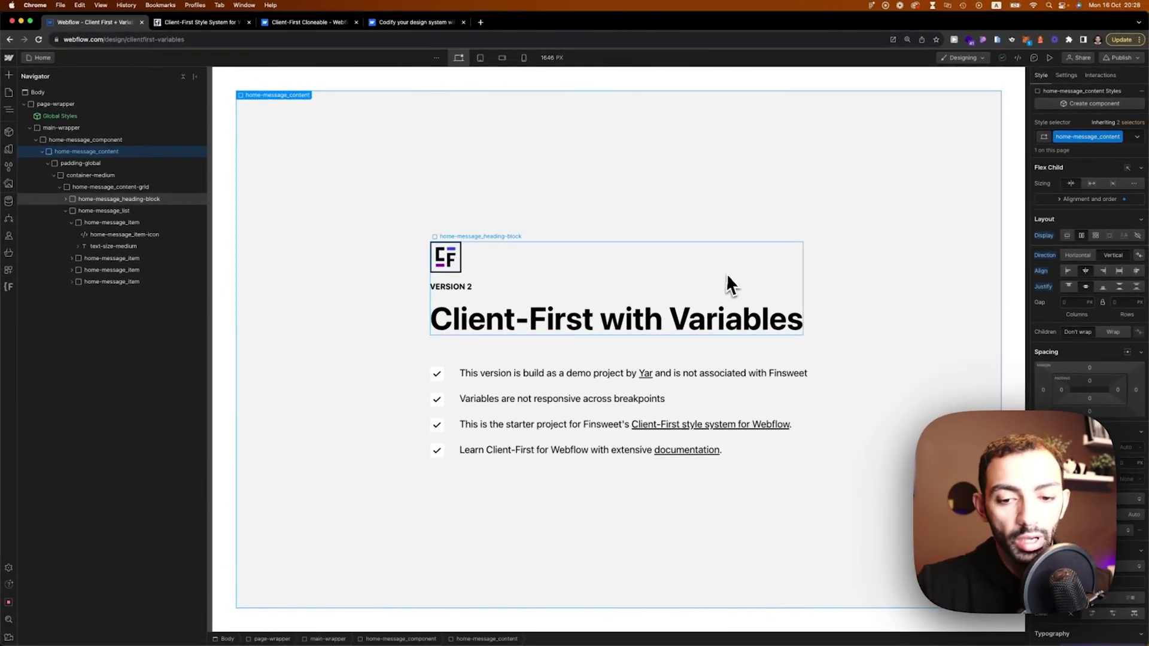
Select the home message heading and content wrapper, then open the draft Style Guide page
{"action": "left_click", "coordinate": [712, 290]}
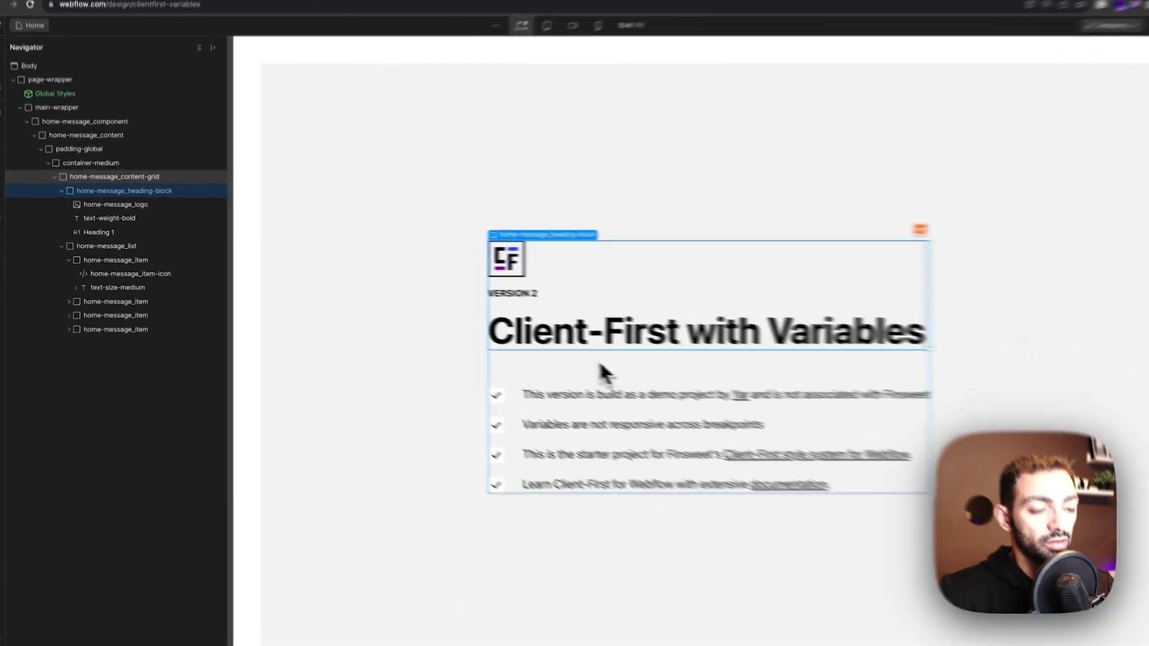
{"action": "left_click", "coordinate": [453, 359]}
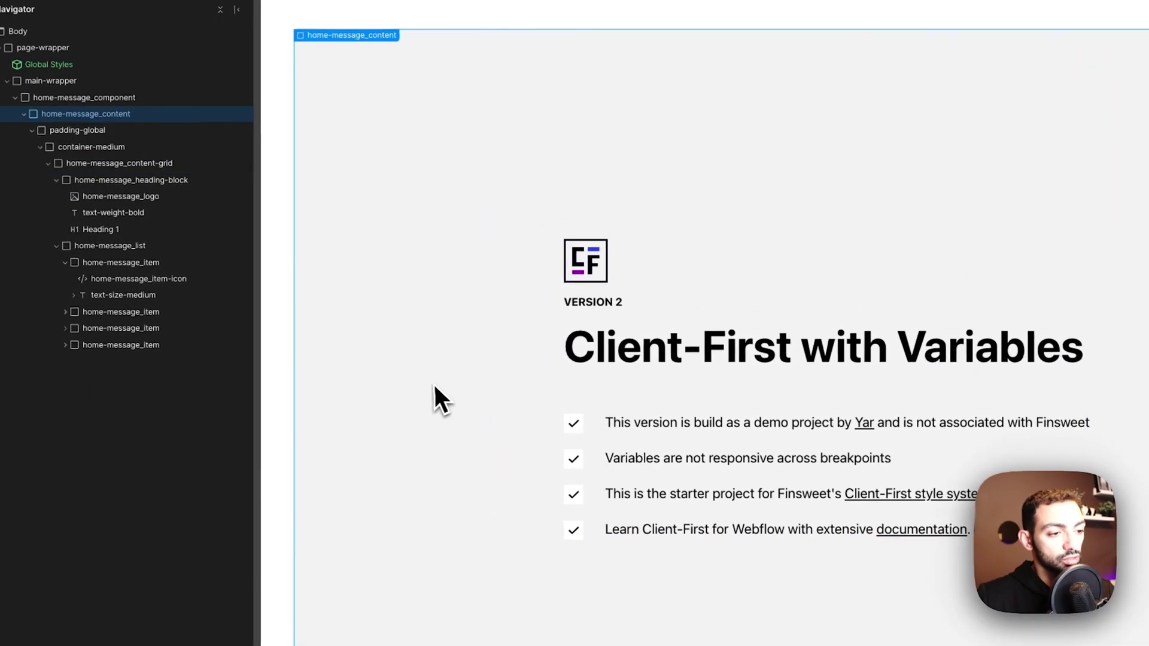
{"action": "left_click", "coordinate": [12, 123]}
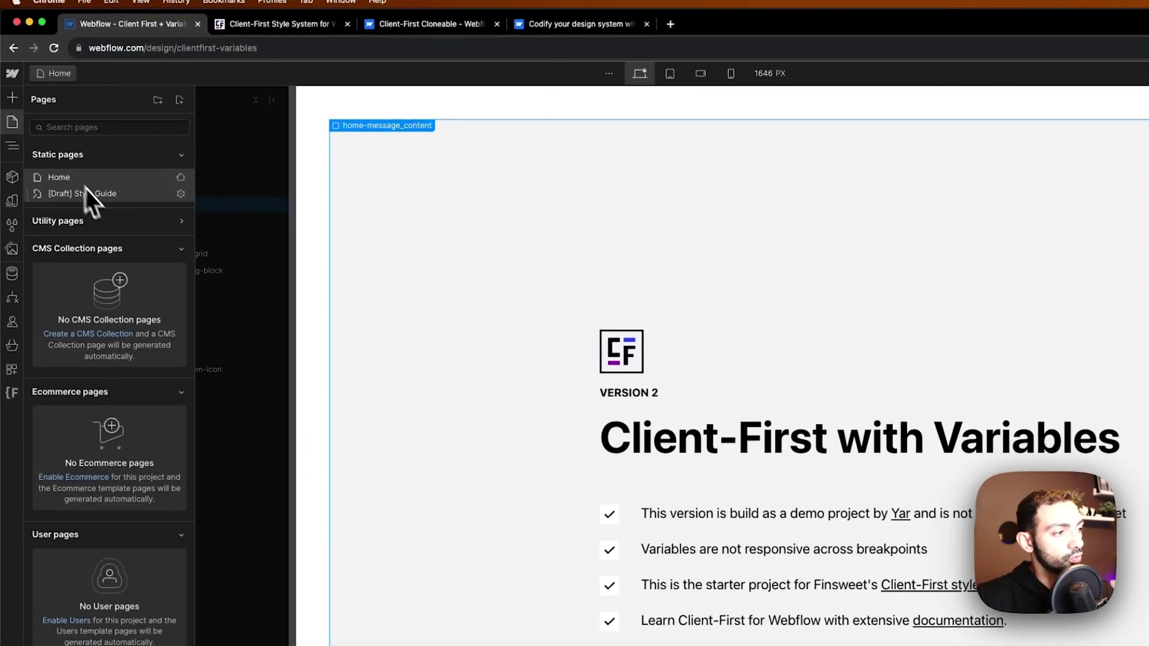
{"action": "left_click", "coordinate": [86, 191]}
Inspect the header padding and Body styles: System-ui font, 1rem size, 1.5em line height, text-color-black
{"action": "left_click", "coordinate": [469, 343]}
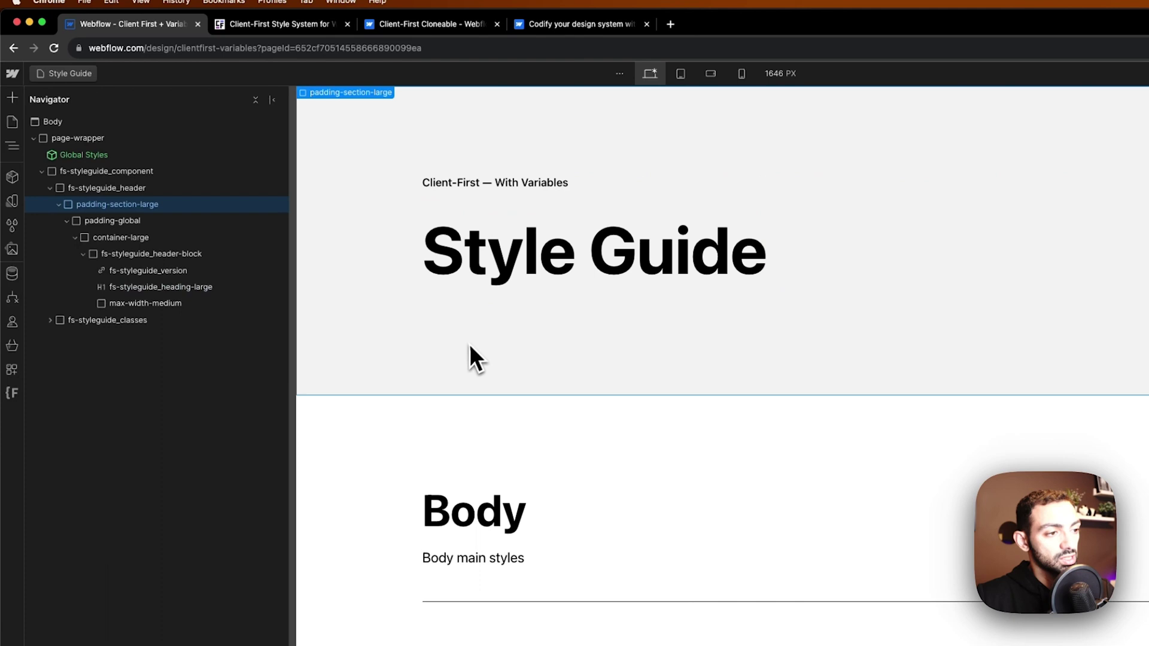
{"action": "scroll", "coordinate": [478, 389], "scroll_direction": "down", "scroll_amount": 8}
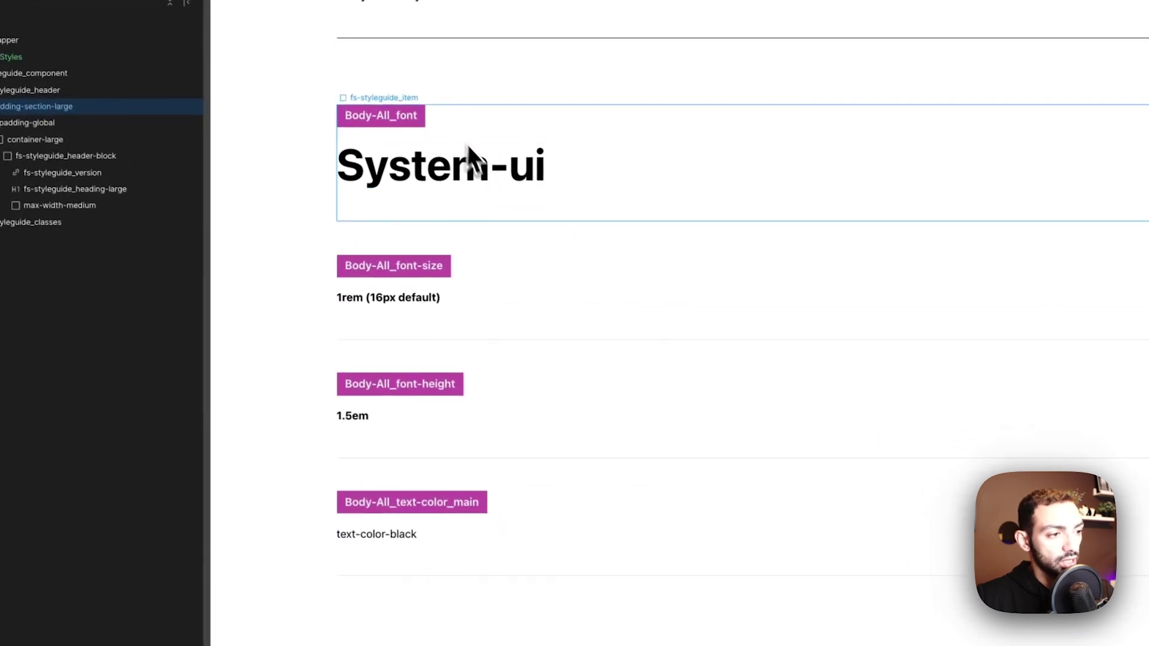
{"action": "left_click", "coordinate": [434, 85]}
{"action": "left_click", "coordinate": [406, 164]}
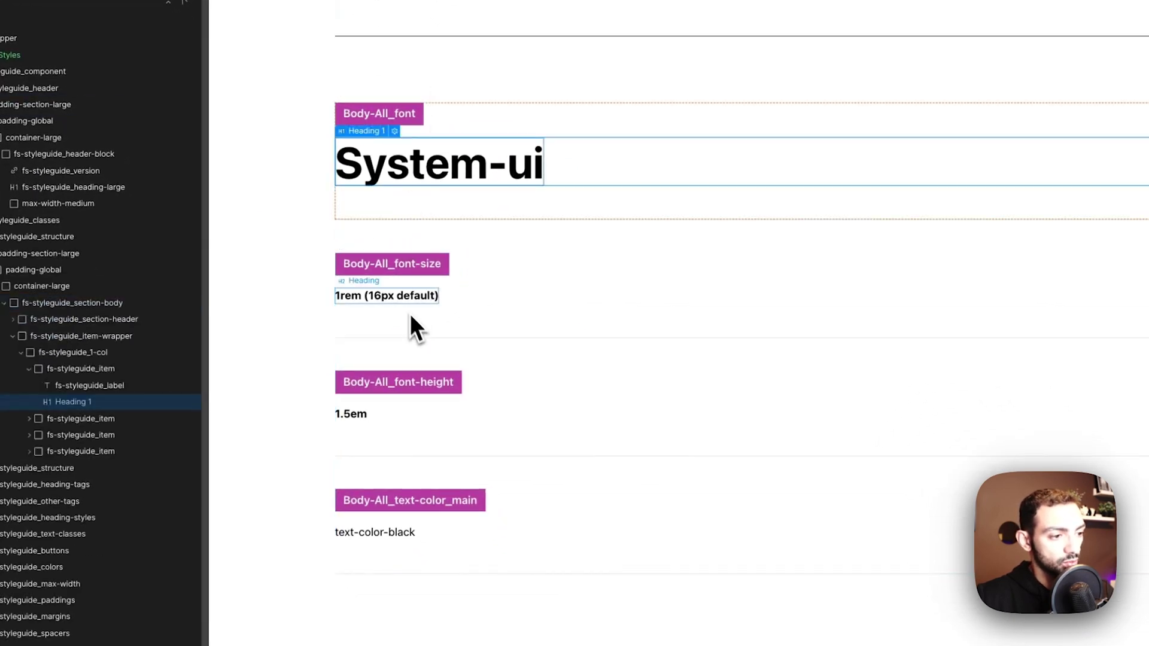
{"action": "left_click", "coordinate": [409, 298]}
{"action": "left_click", "coordinate": [362, 414]}
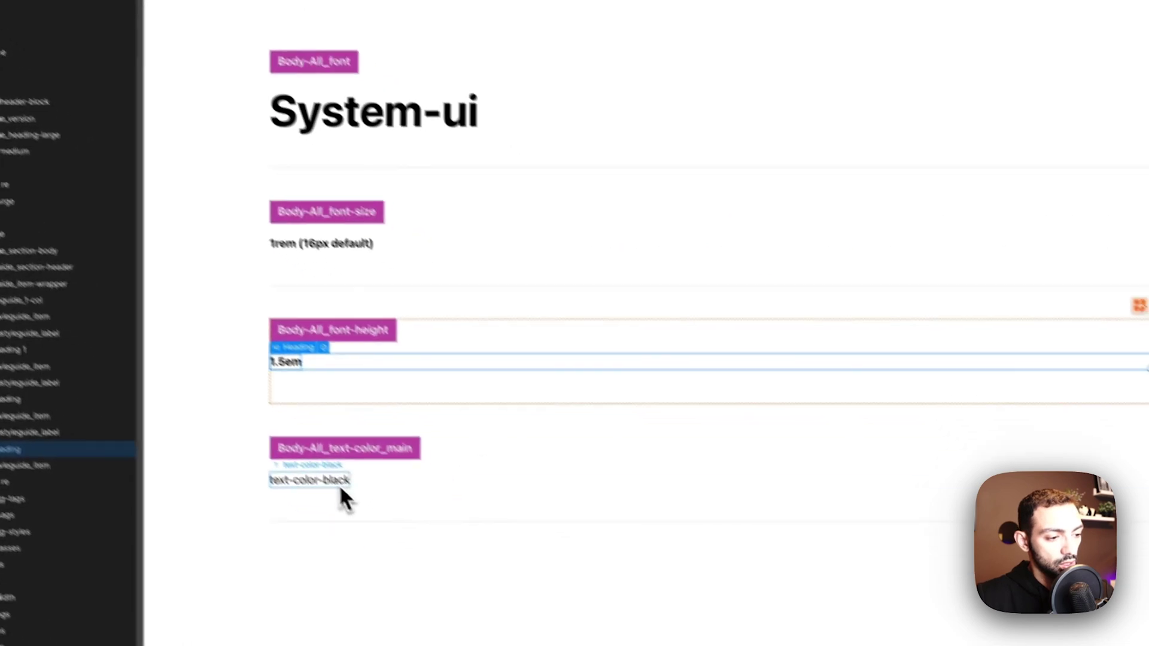
{"action": "left_click", "coordinate": [411, 534]}
Confirm padding-global's left padding uses the global-desktop 2.5rem variable, then reselect padding-global
{"action": "scroll", "coordinate": [317, 467], "scroll_direction": "down", "scroll_amount": 15}
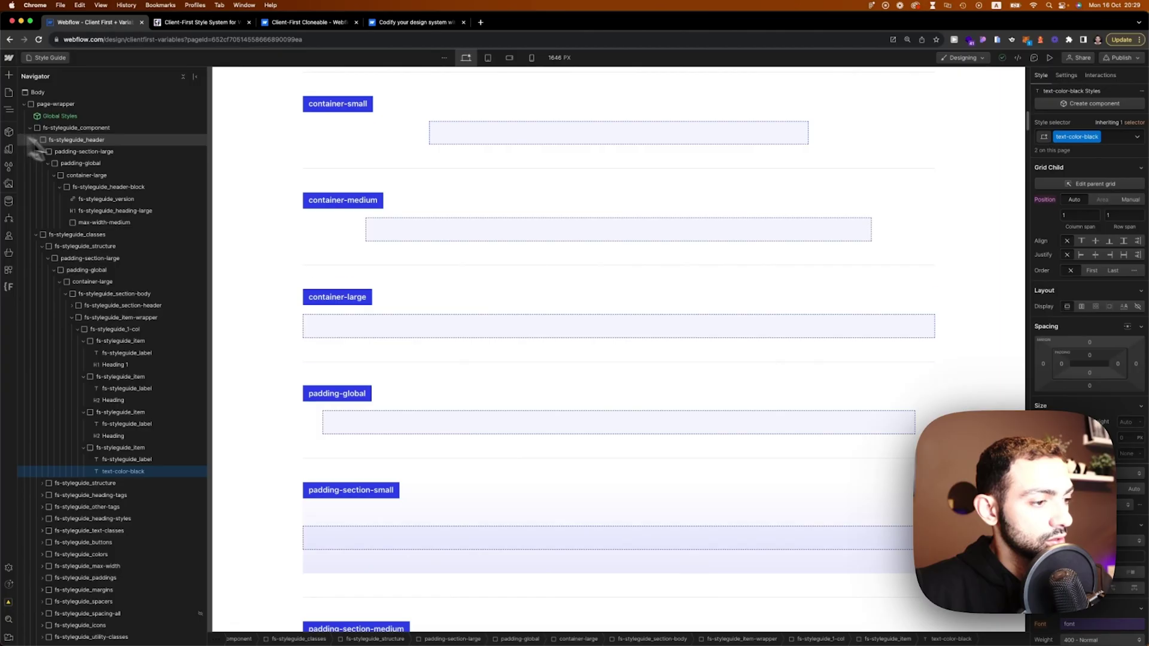
{"action": "scroll", "coordinate": [504, 386], "scroll_direction": "down", "scroll_amount": 20}
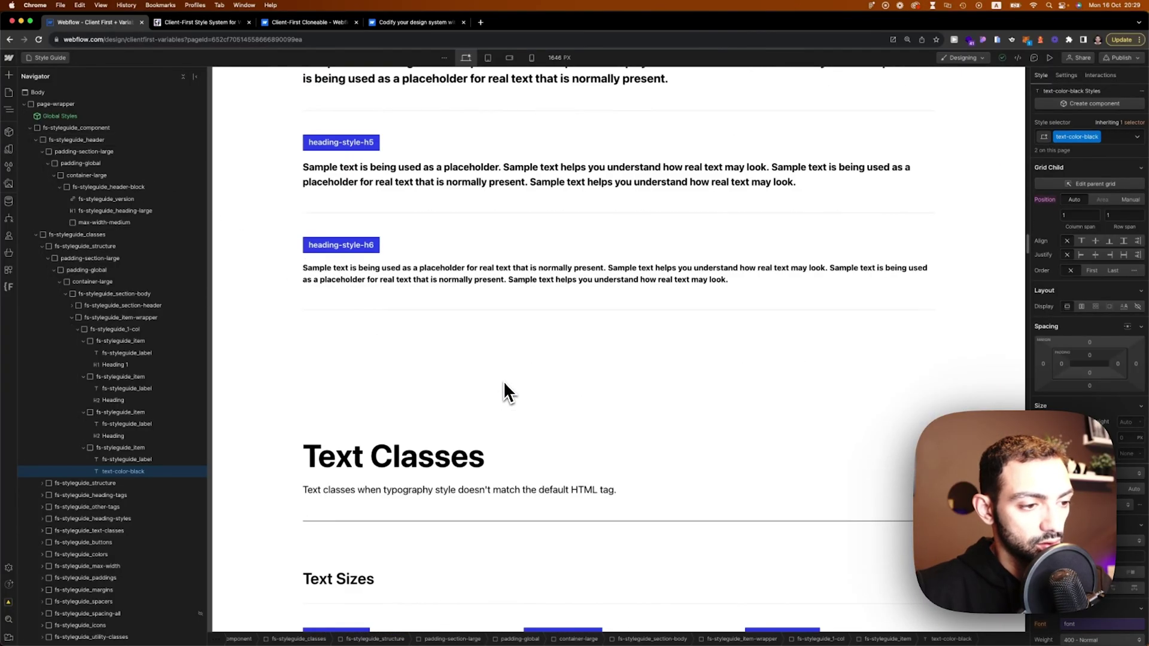
{"action": "scroll", "coordinate": [504, 381], "scroll_direction": "down", "scroll_amount": 20}
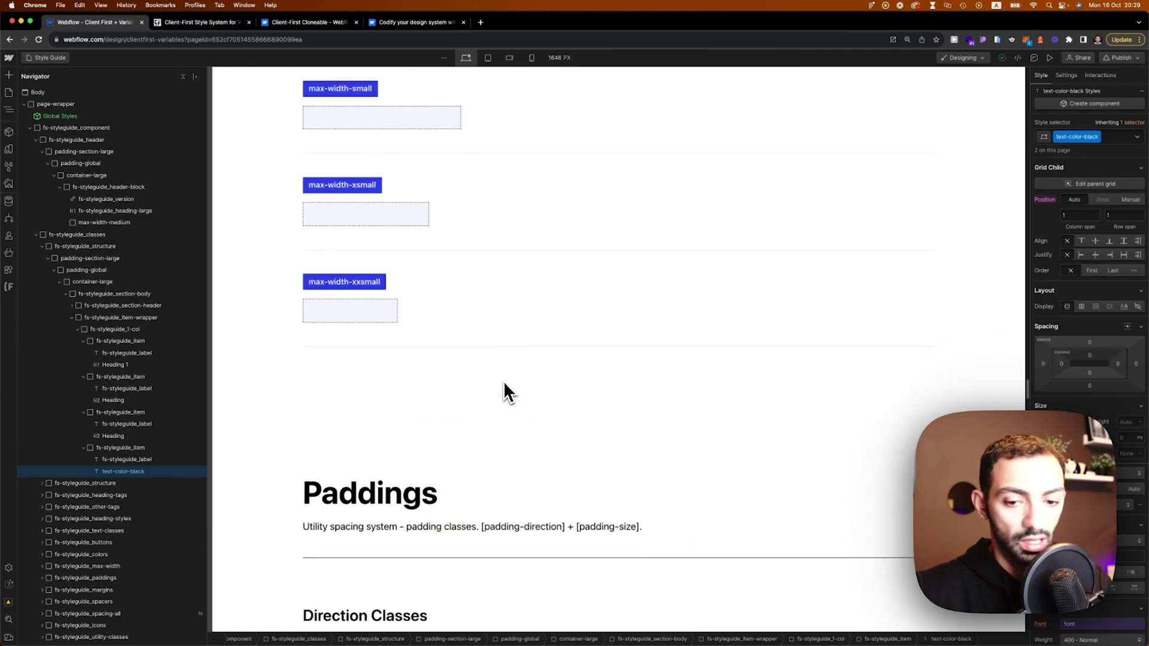
{"action": "scroll", "coordinate": [520, 389], "scroll_direction": "up", "scroll_amount": 15}
{"action": "scroll", "coordinate": [541, 404], "scroll_direction": "down", "scroll_amount": 3}
{"action": "scroll", "coordinate": [548, 401], "scroll_direction": "up", "scroll_amount": 20}
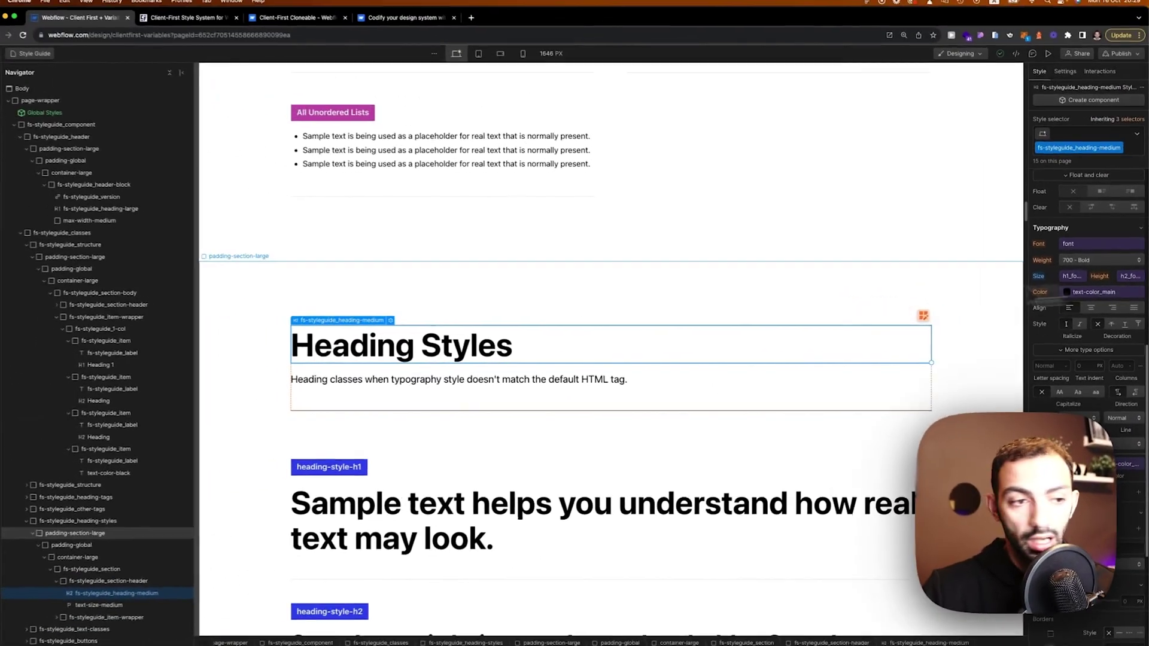
{"action": "scroll", "coordinate": [542, 312], "scroll_direction": "up", "scroll_amount": 15}
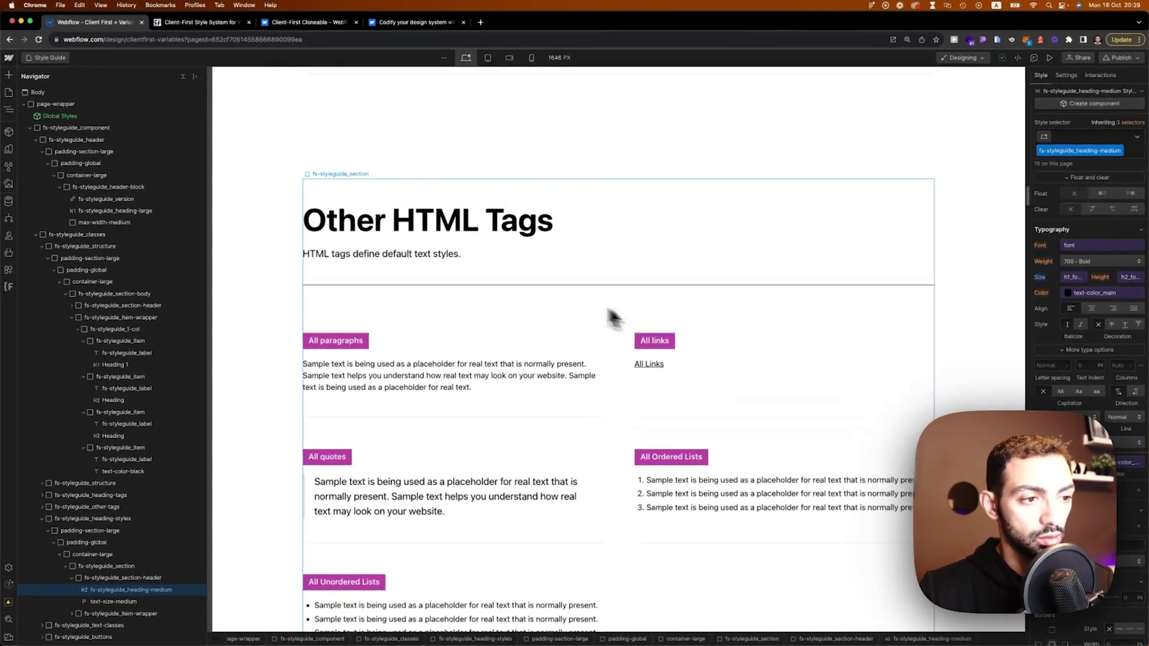
{"action": "scroll", "coordinate": [555, 293], "scroll_direction": "up", "scroll_amount": 10}
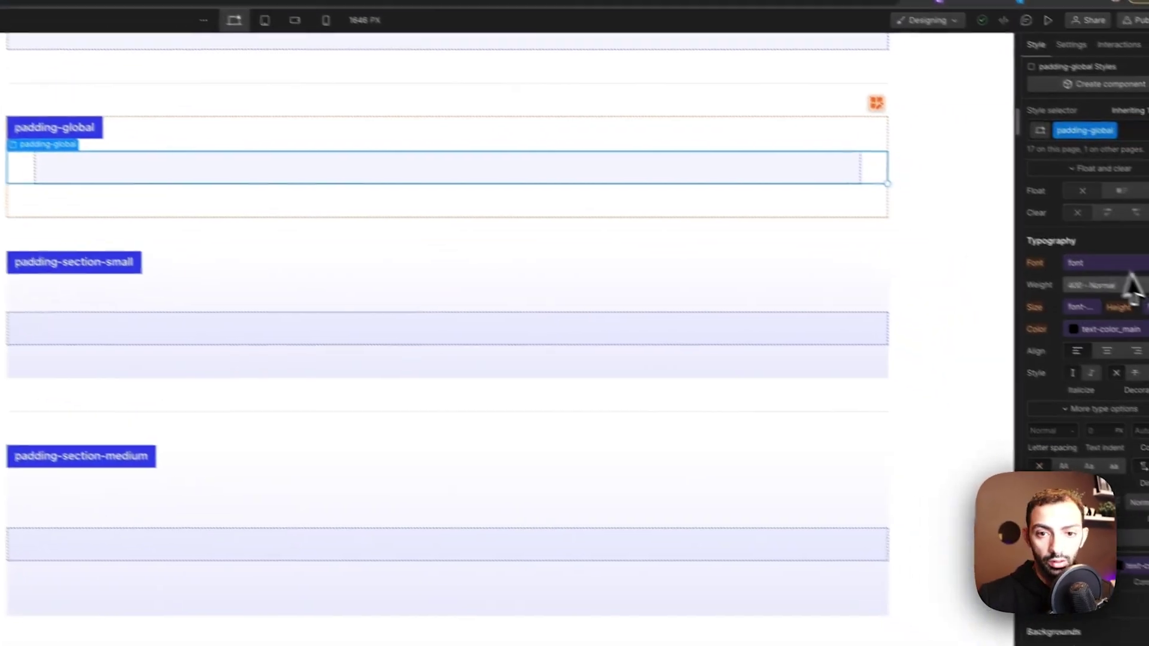
{"action": "scroll", "coordinate": [1113, 294], "scroll_direction": "up", "scroll_amount": 5}
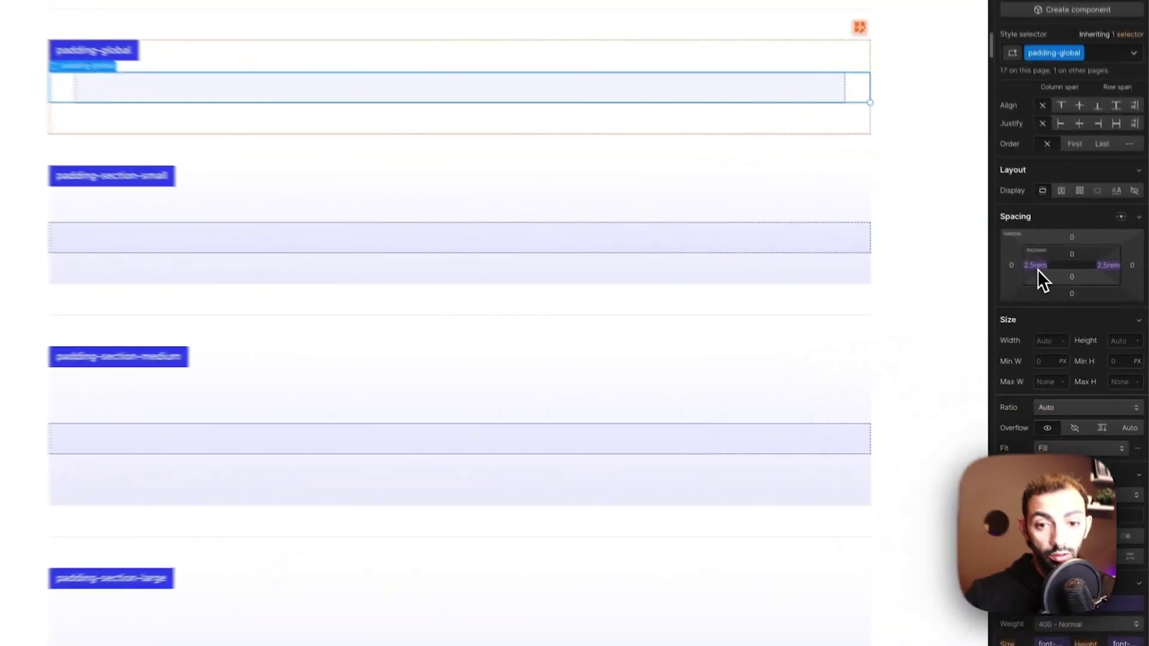
{"action": "left_click", "coordinate": [1062, 301]}
{"action": "left_click", "coordinate": [1130, 318]}
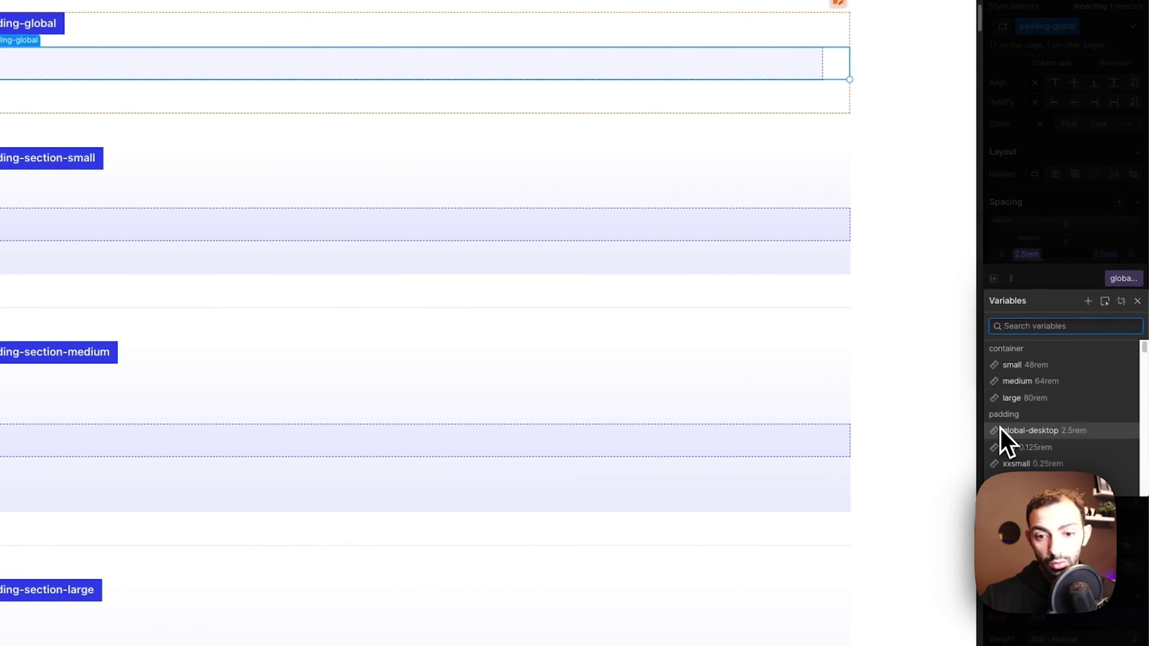
{"action": "left_click", "coordinate": [1062, 282]}
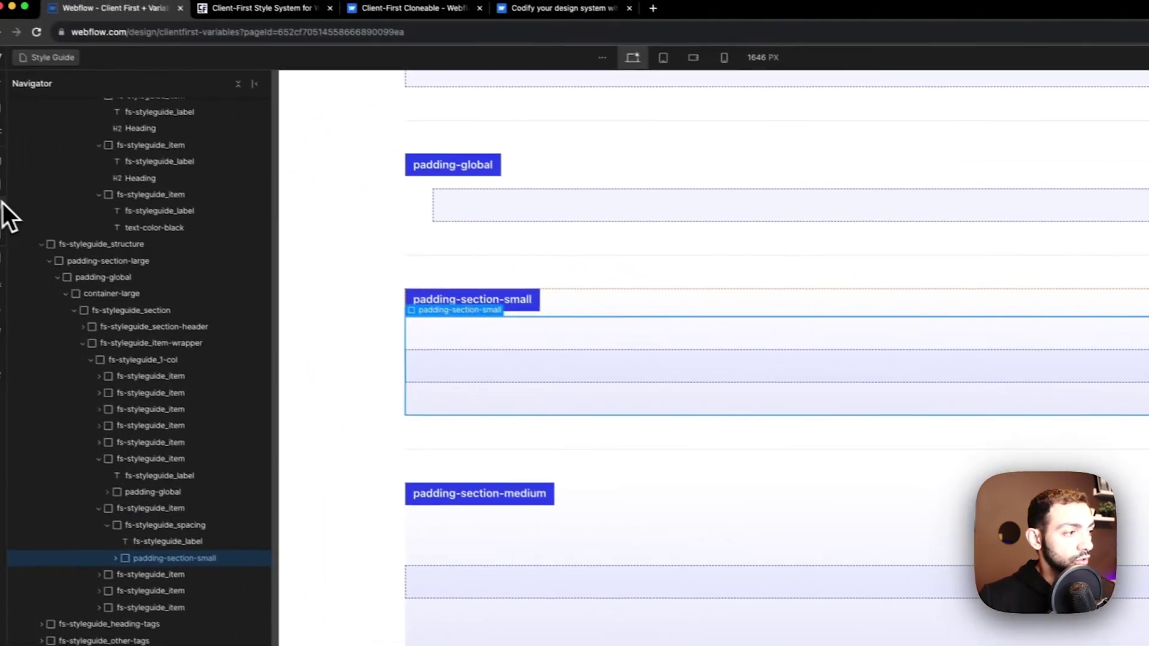
{"action": "left_click", "coordinate": [241, 211]}
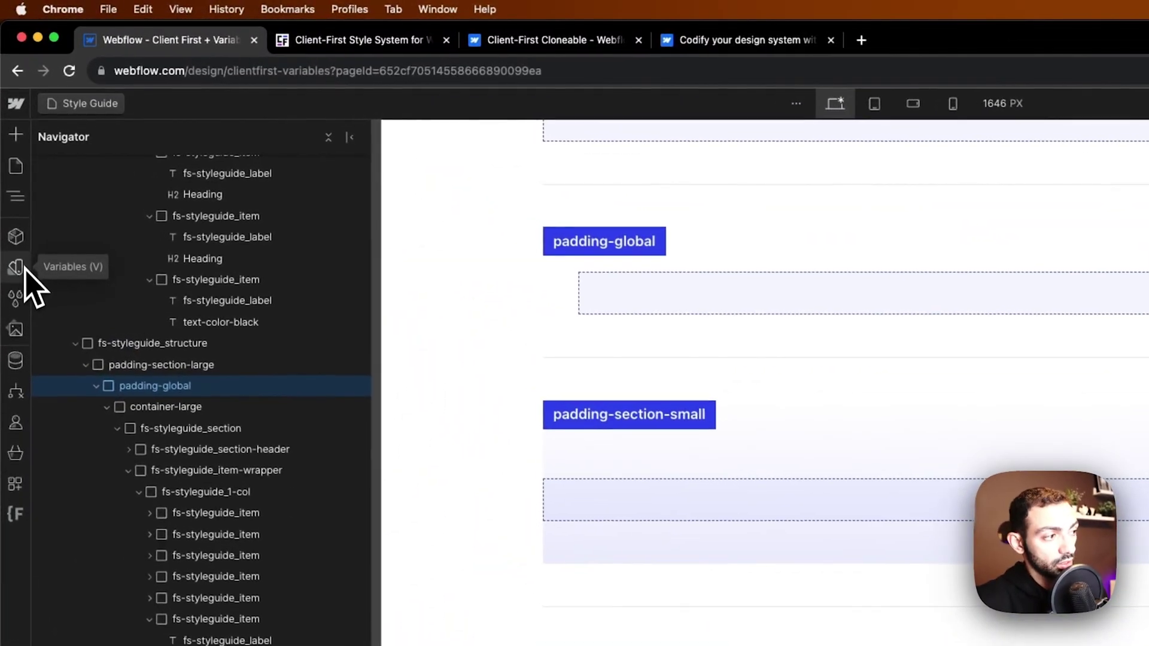
Open the Variables table and scroll through its groups from block-quotes to text-size and back
{"action": "left_click", "coordinate": [15, 268]}
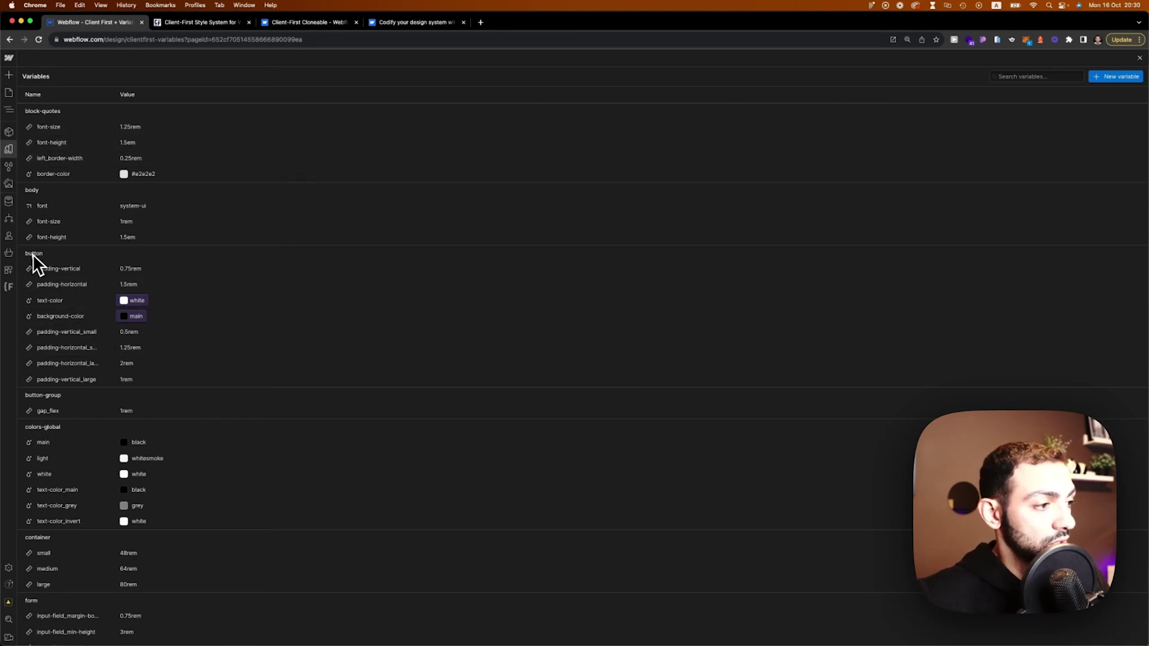
{"action": "scroll", "coordinate": [180, 383], "scroll_direction": "down", "scroll_amount": 3}
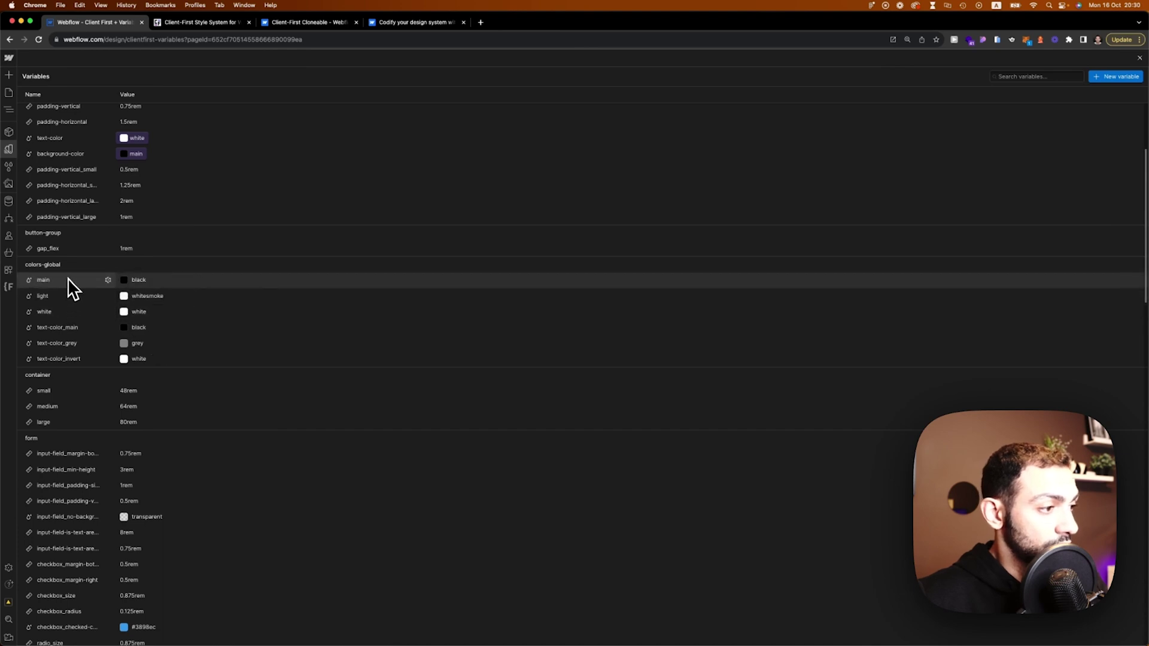
{"action": "scroll", "coordinate": [84, 306], "scroll_direction": "down", "scroll_amount": 7}
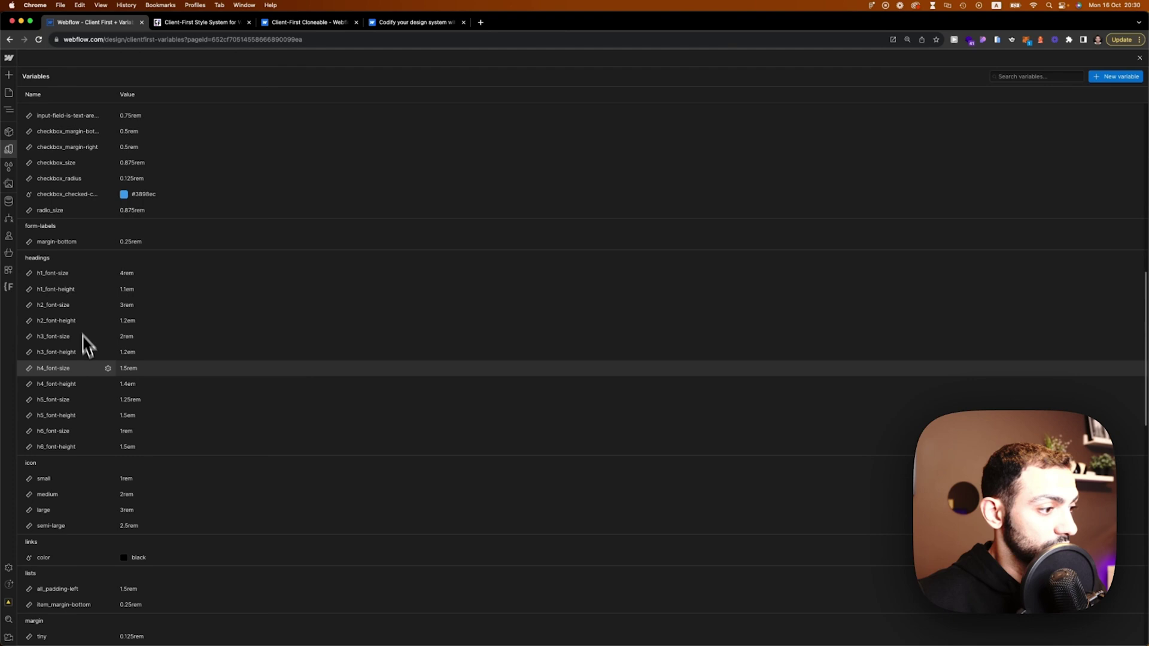
{"action": "scroll", "coordinate": [77, 359], "scroll_direction": "down", "scroll_amount": 5}
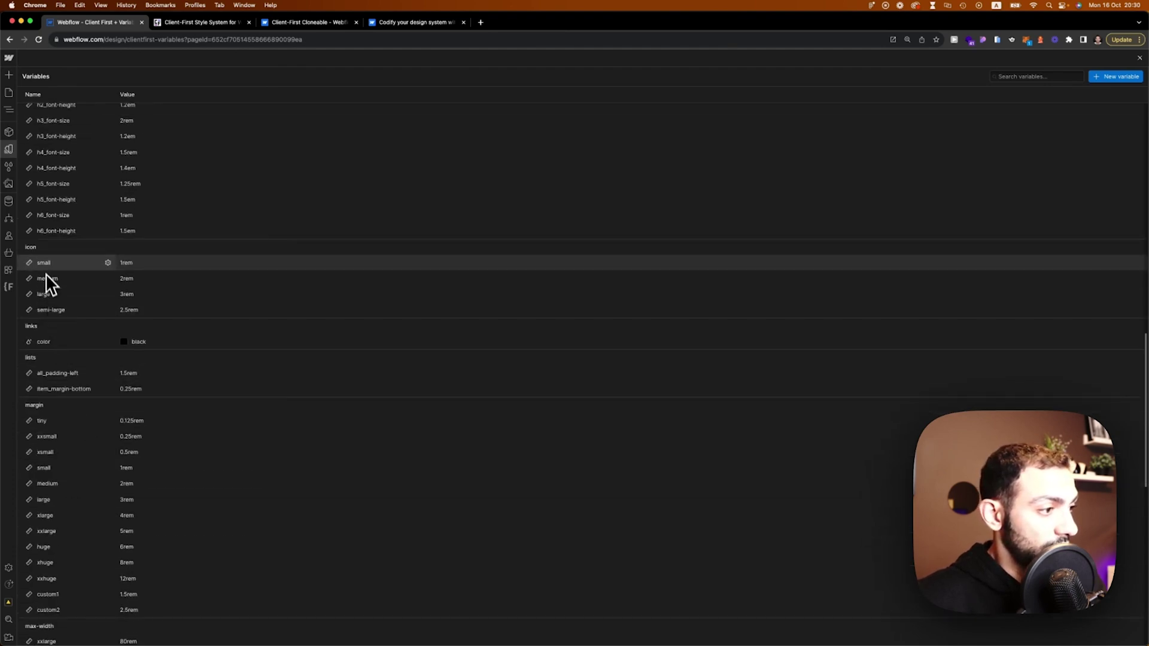
{"action": "scroll", "coordinate": [105, 347], "scroll_direction": "down", "scroll_amount": 7}
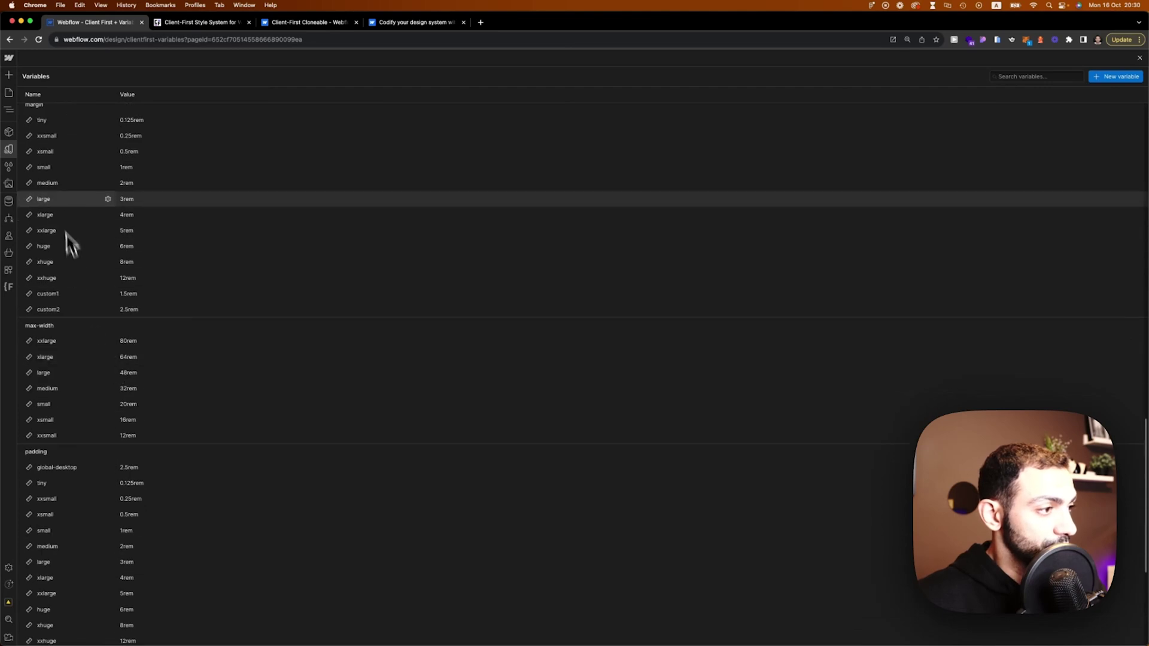
{"action": "scroll", "coordinate": [111, 300], "scroll_direction": "down", "scroll_amount": 2}
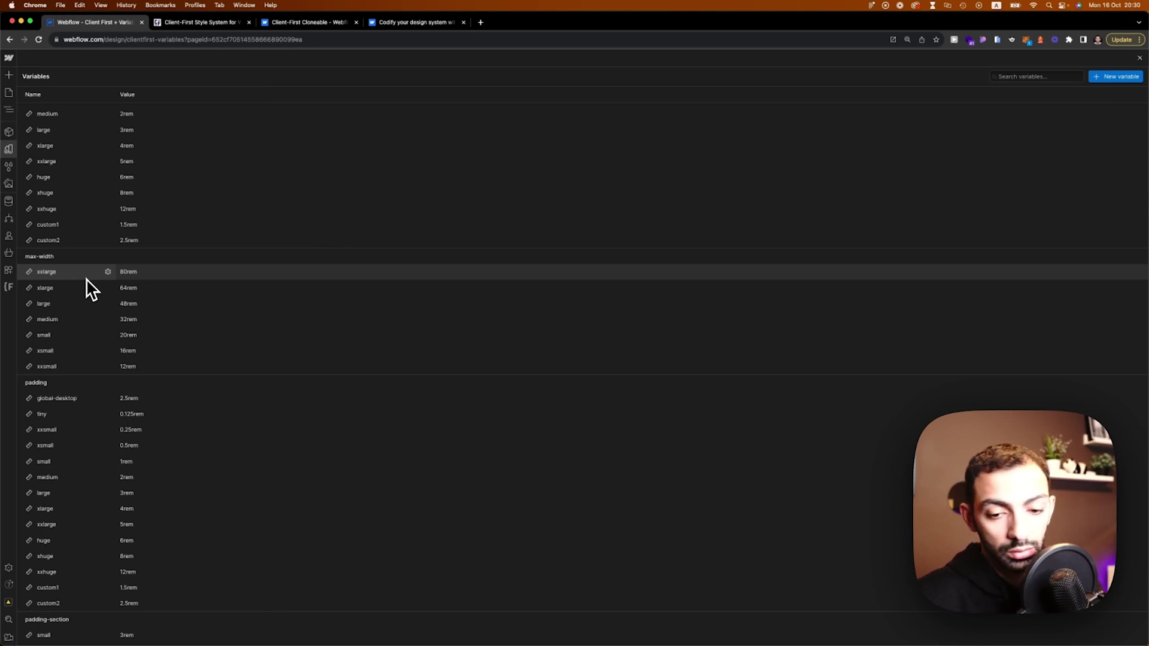
{"action": "scroll", "coordinate": [91, 290], "scroll_direction": "down", "scroll_amount": 5}
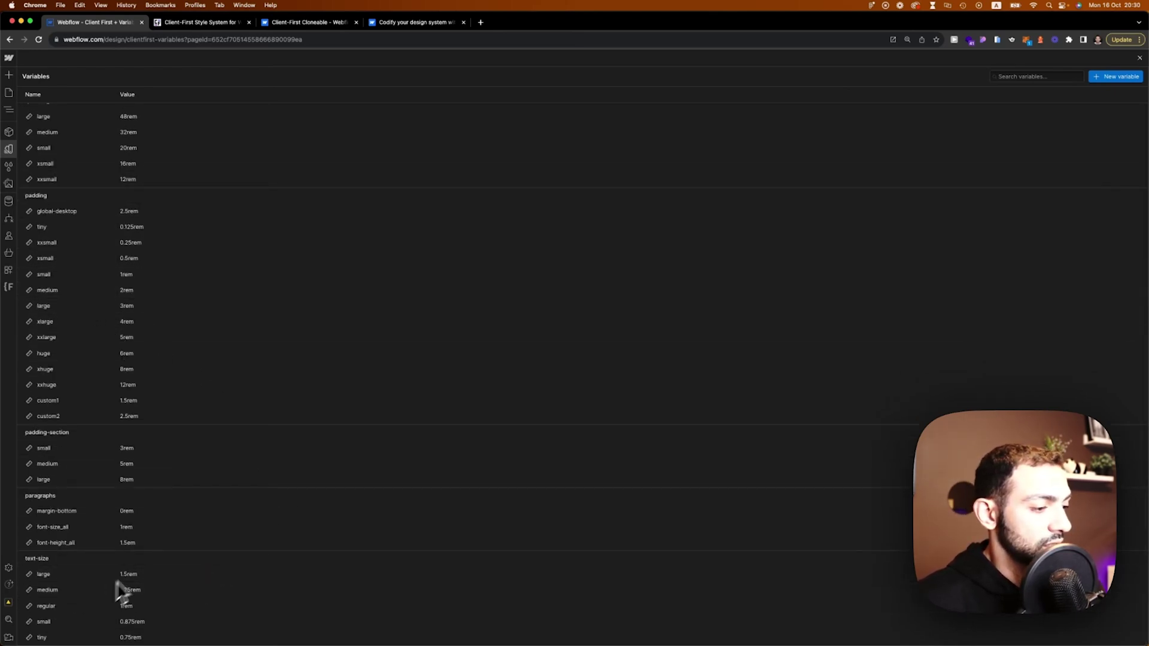
{"action": "scroll", "coordinate": [326, 428], "scroll_direction": "up", "scroll_amount": 15}
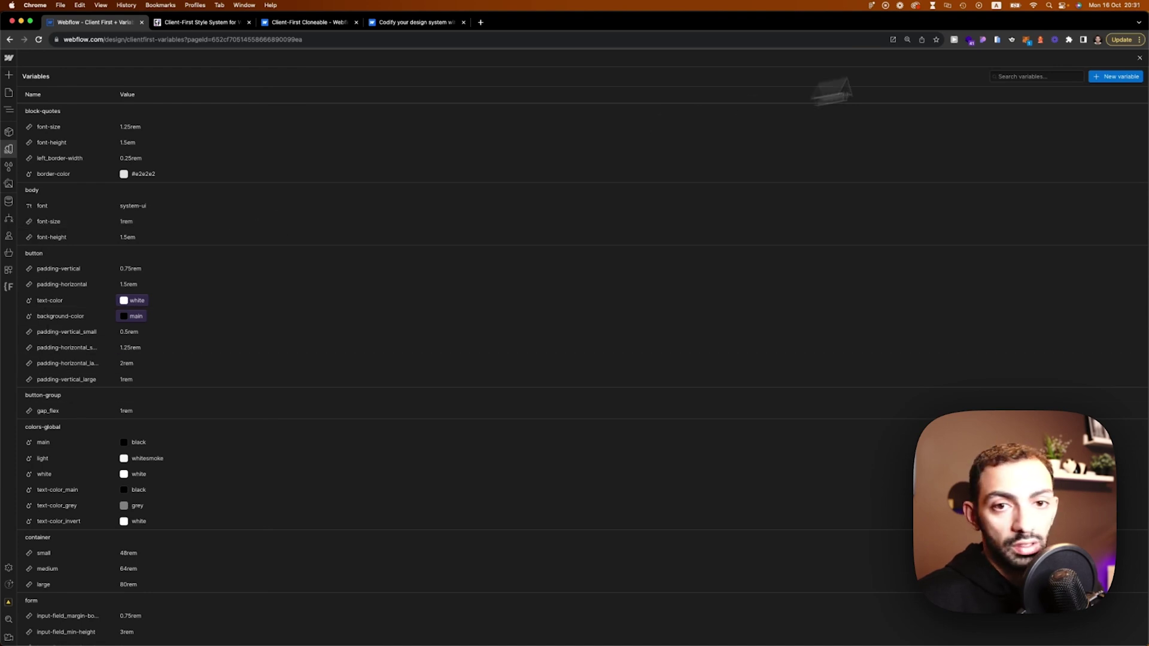
Search the variables for 'h1' to show h1_font-size 4rem and h1_font-height 1.1em
{"action": "left_click", "coordinate": [1031, 77]}
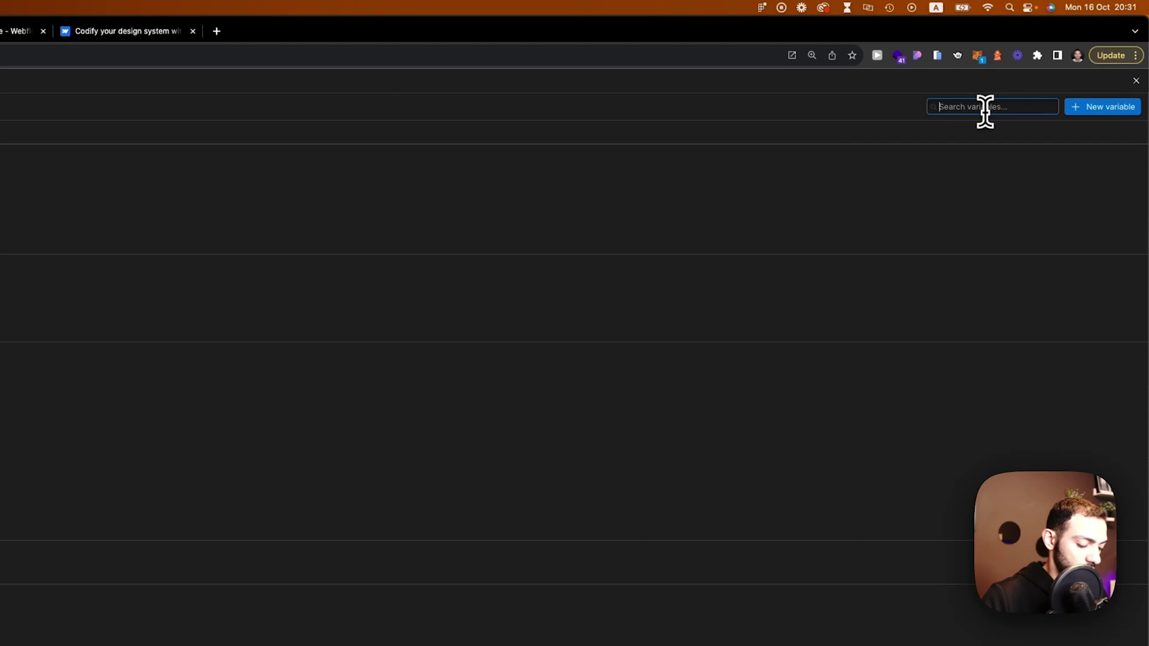
{"action": "type", "text": "h1"}
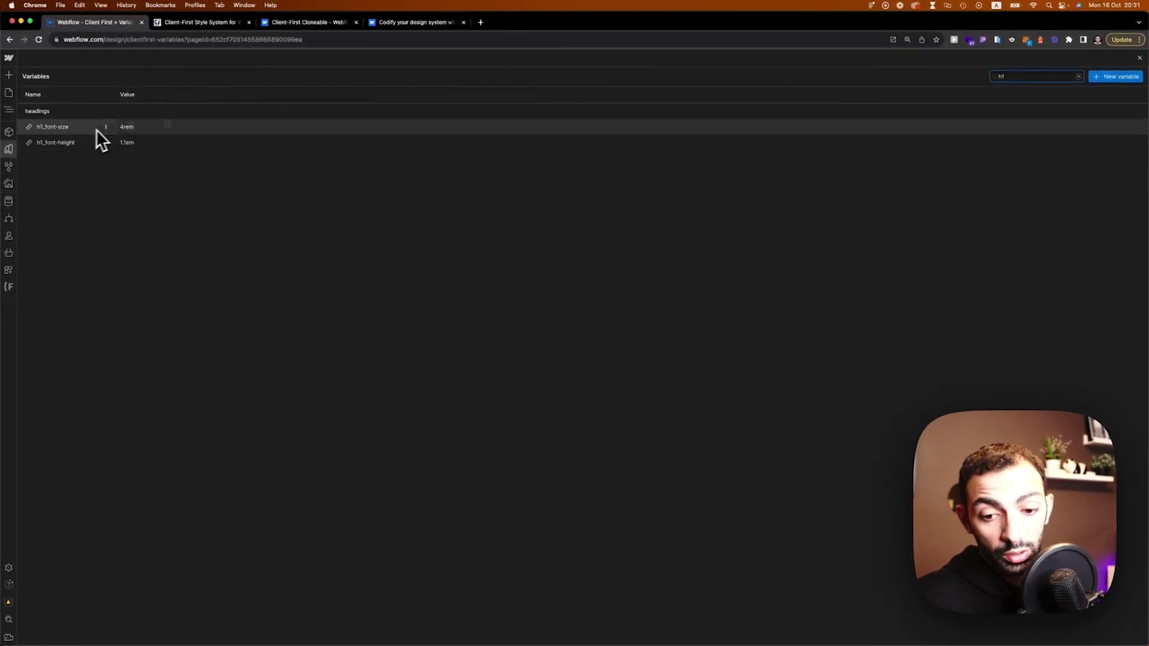
Close the Variables table and add a Text Block inside the container-small item
{"action": "left_click", "coordinate": [1139, 57]}
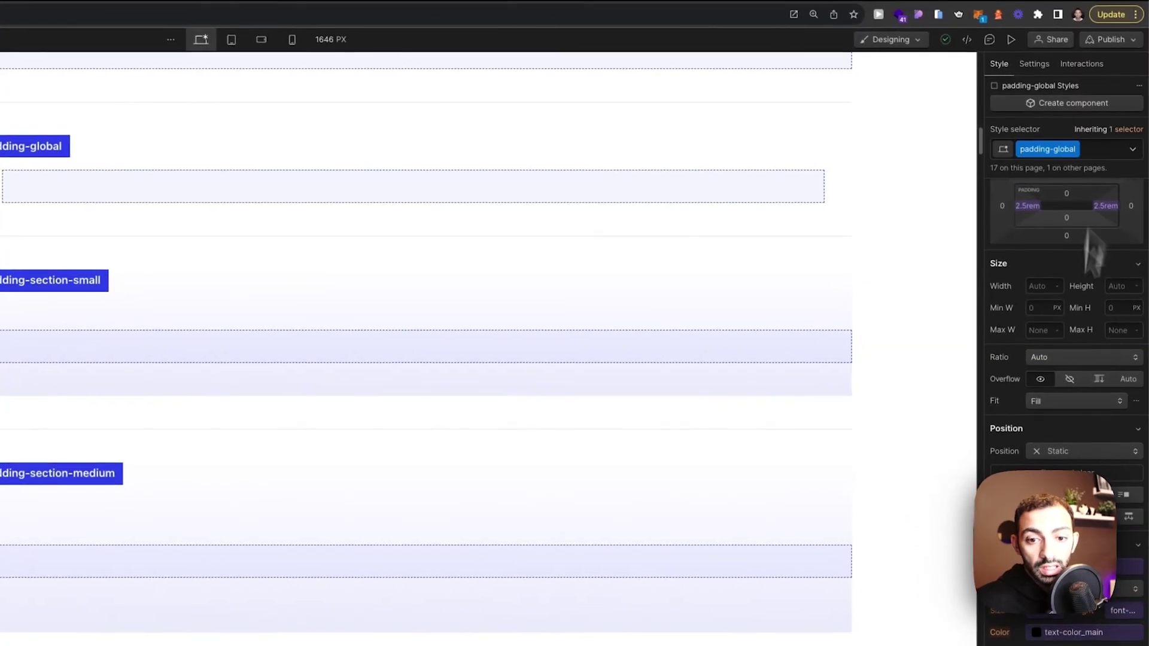
{"action": "scroll", "coordinate": [1064, 451], "scroll_direction": "down", "scroll_amount": 5}
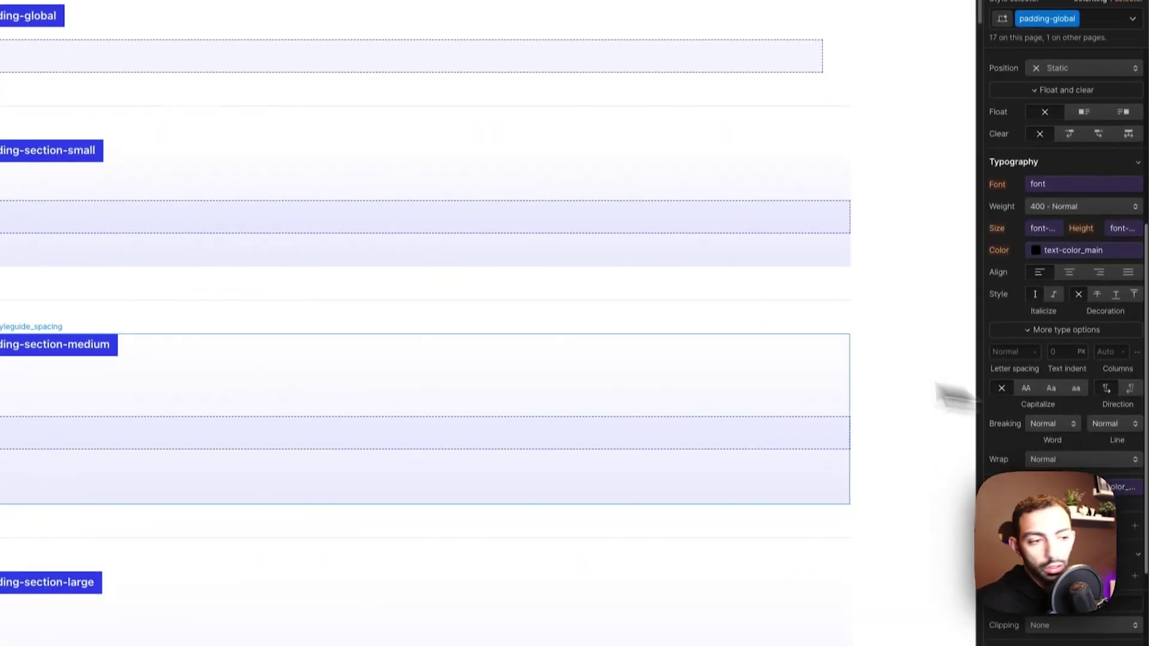
{"action": "scroll", "coordinate": [400, 323], "scroll_direction": "up", "scroll_amount": 10}
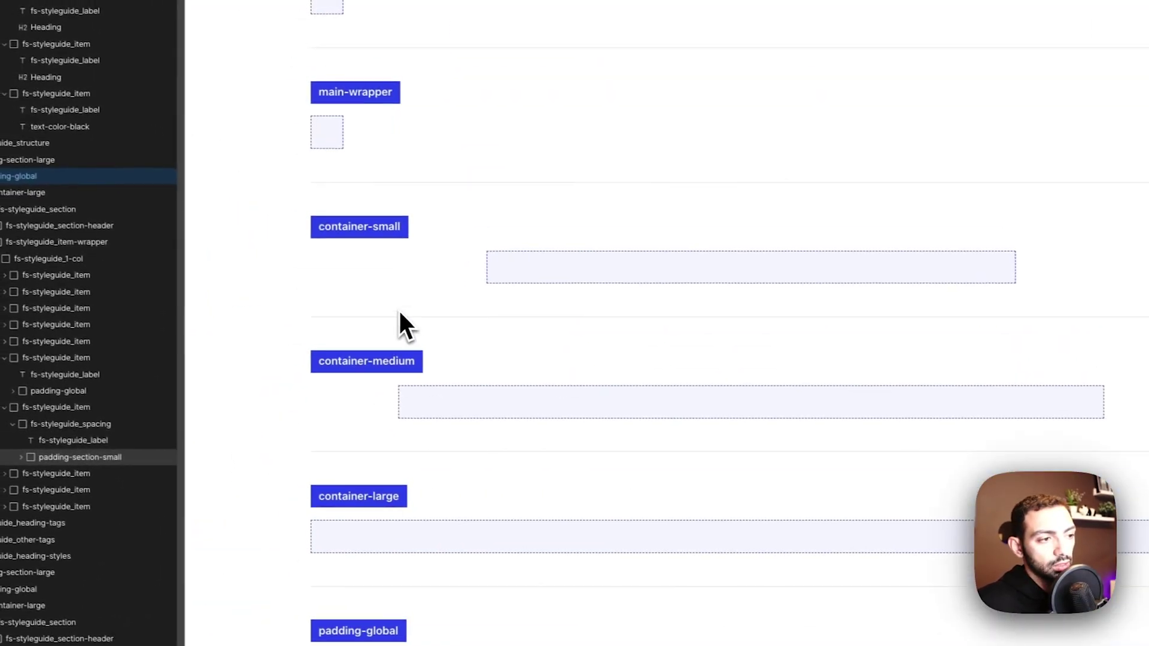
{"action": "left_click", "coordinate": [527, 287]}
{"action": "key", "text": "a"}
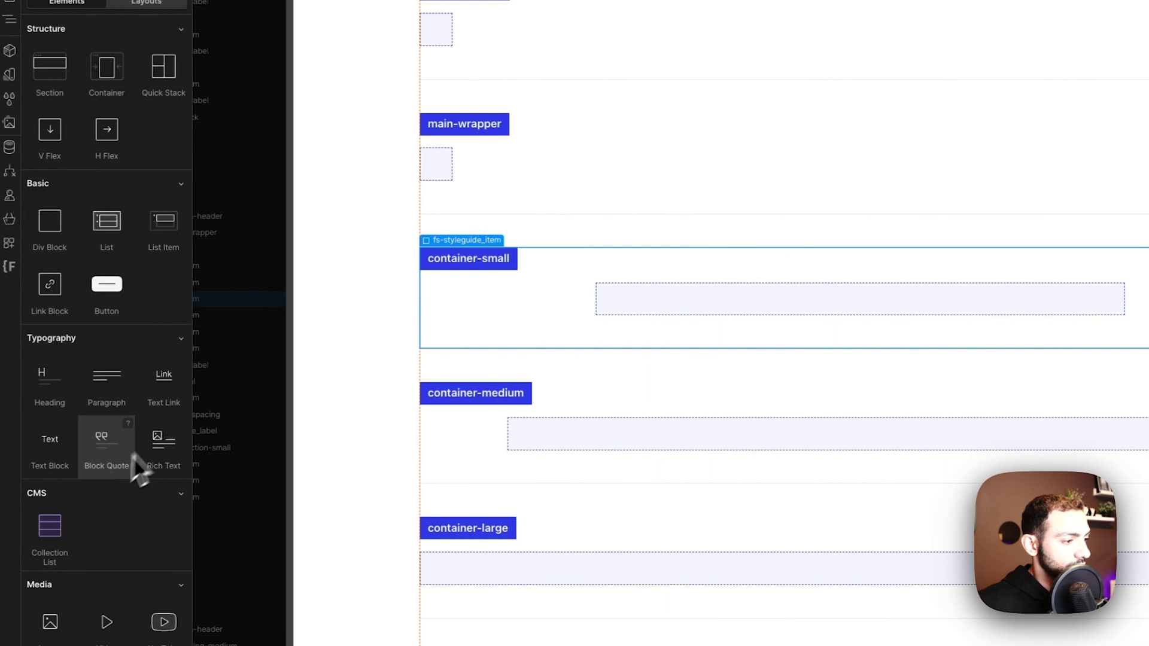
{"action": "left_click", "coordinate": [20, 461]}
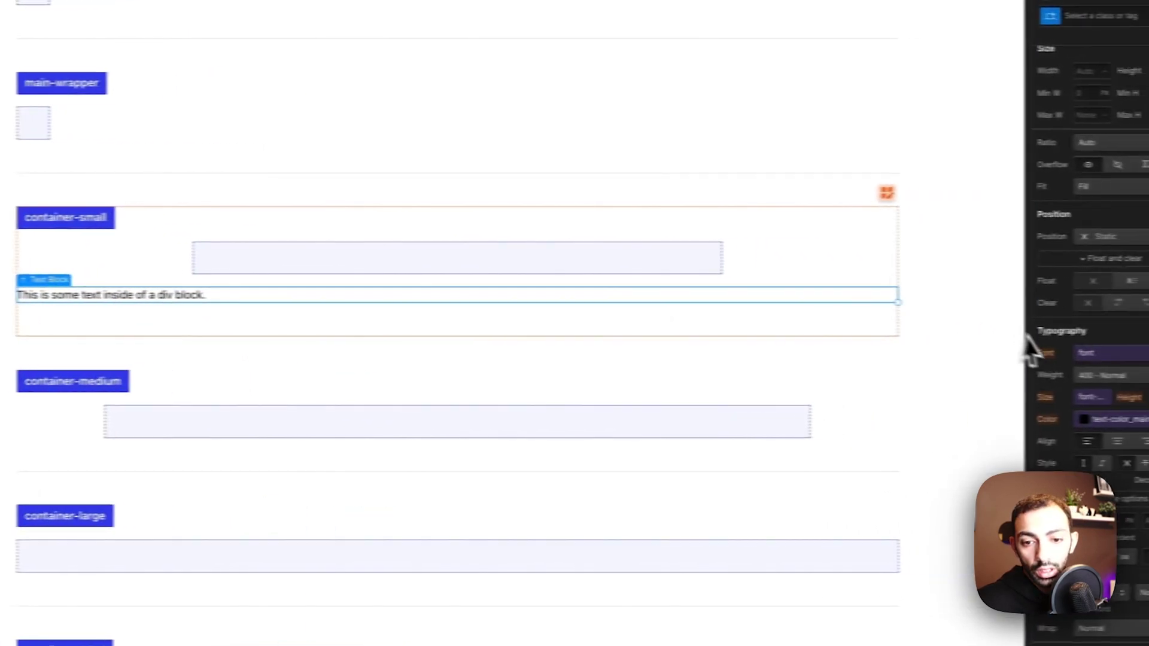
Set the text block's Size to h1_font-size and its Height to h1_font-height
{"action": "left_click", "coordinate": [1103, 404]}
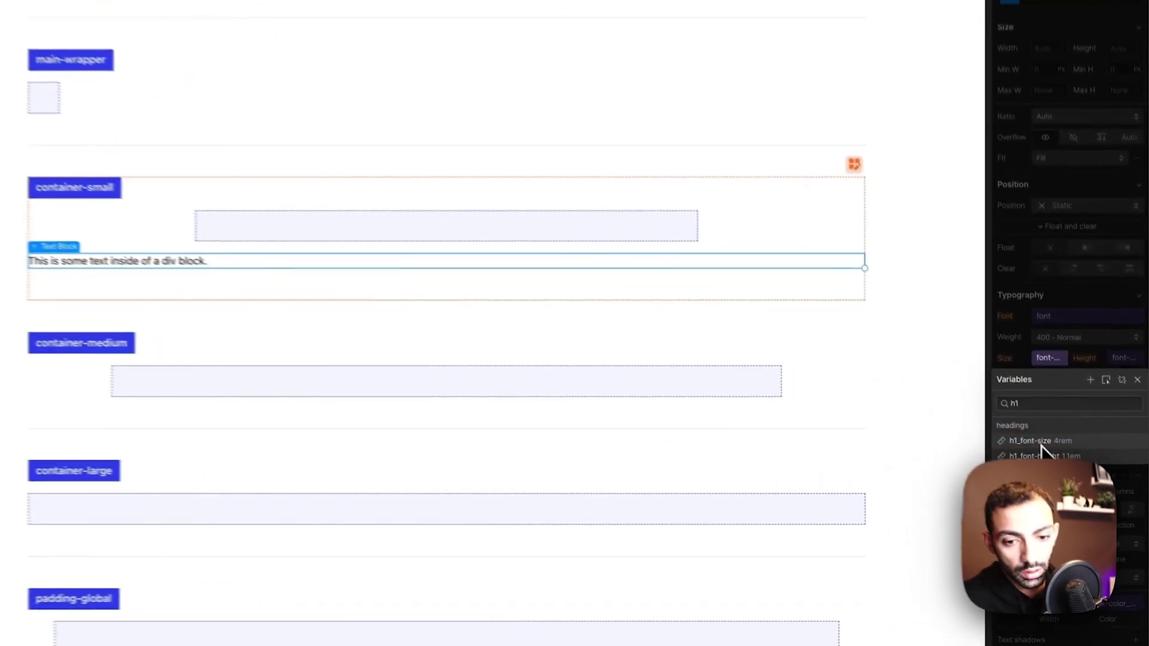
{"action": "left_click", "coordinate": [1038, 476]}
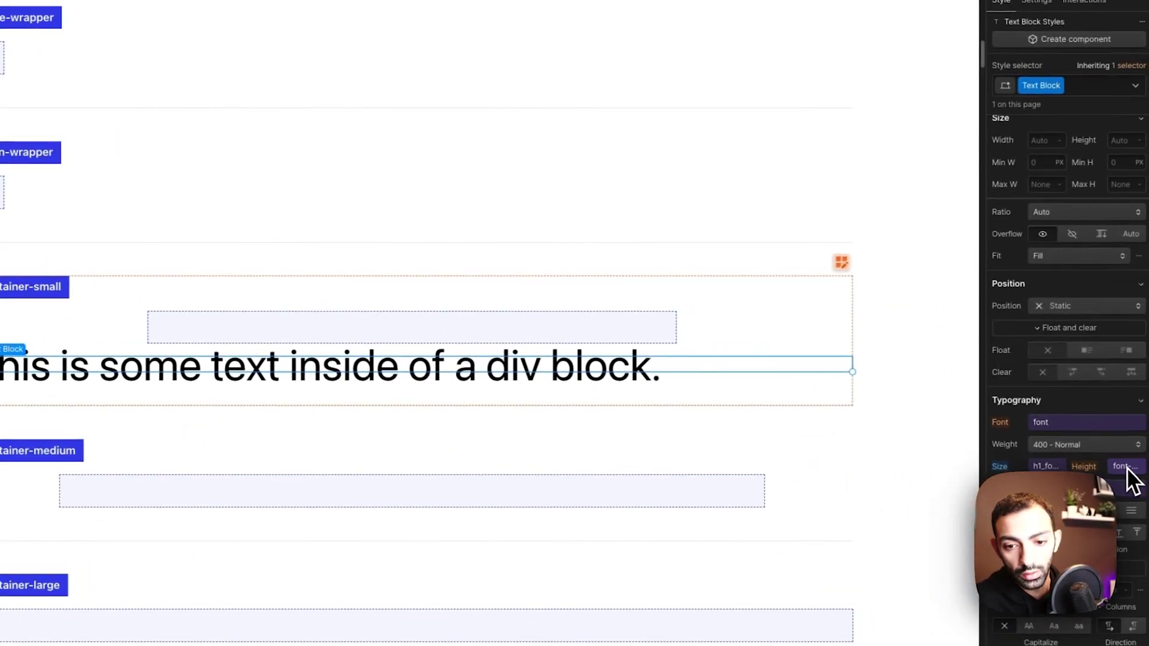
{"action": "left_click", "coordinate": [1145, 461]}
{"action": "key", "text": "h"}
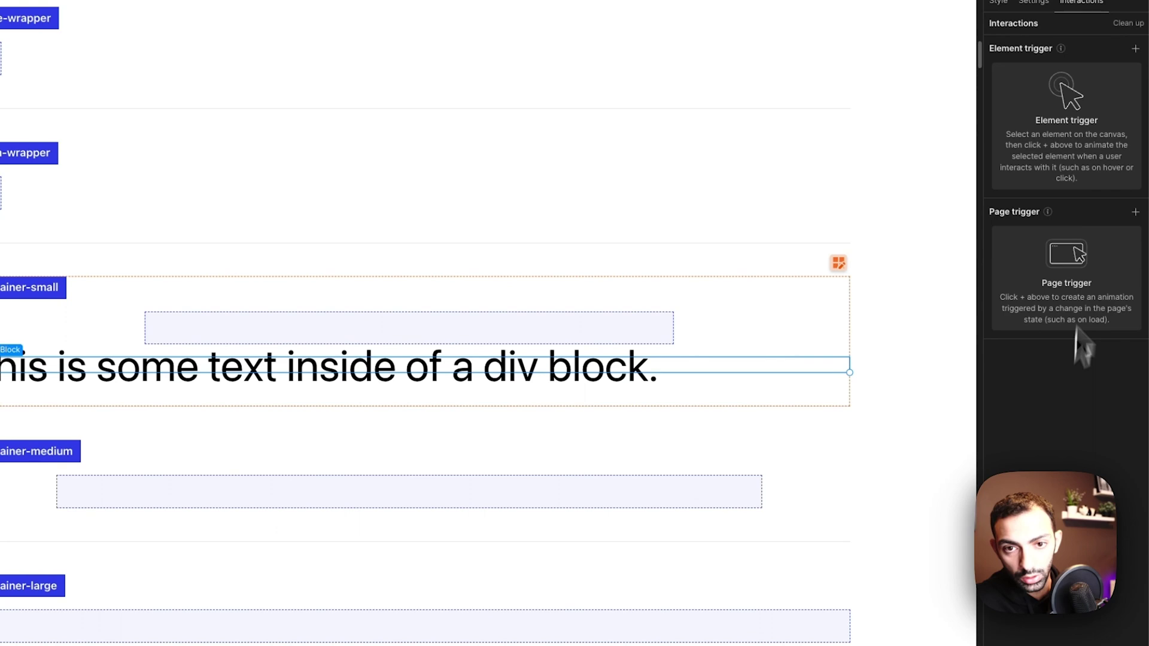
{"action": "left_click", "coordinate": [999, 2]}
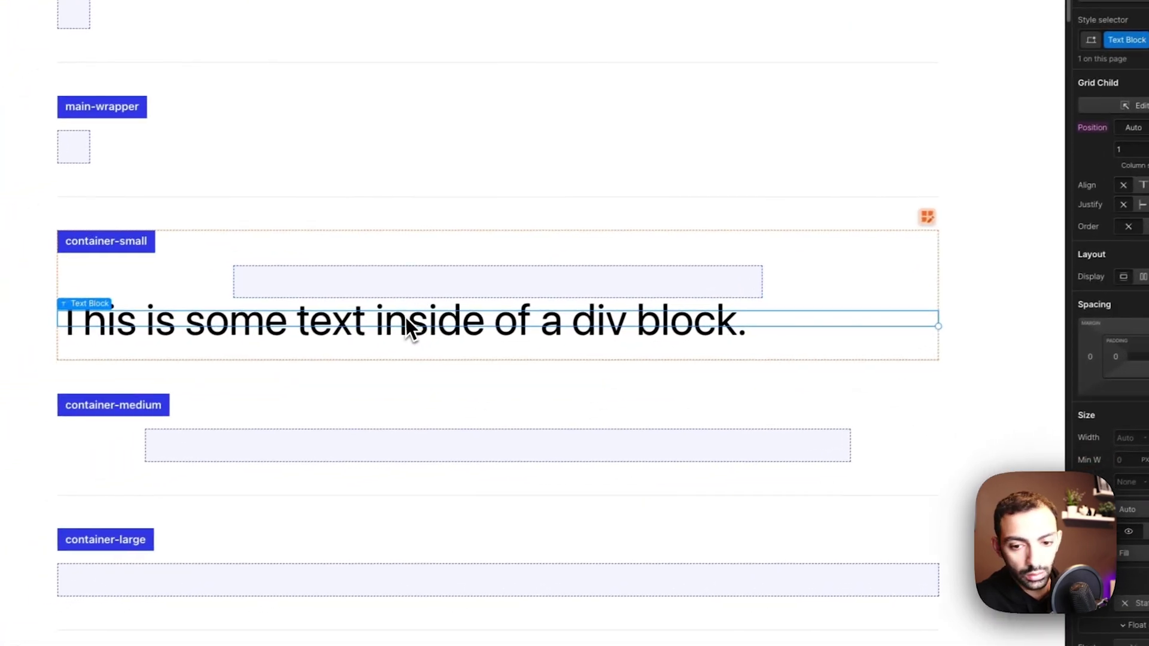
{"action": "scroll", "coordinate": [1098, 410], "scroll_direction": "down", "scroll_amount": 8}
{"action": "left_click", "coordinate": [1123, 280]}
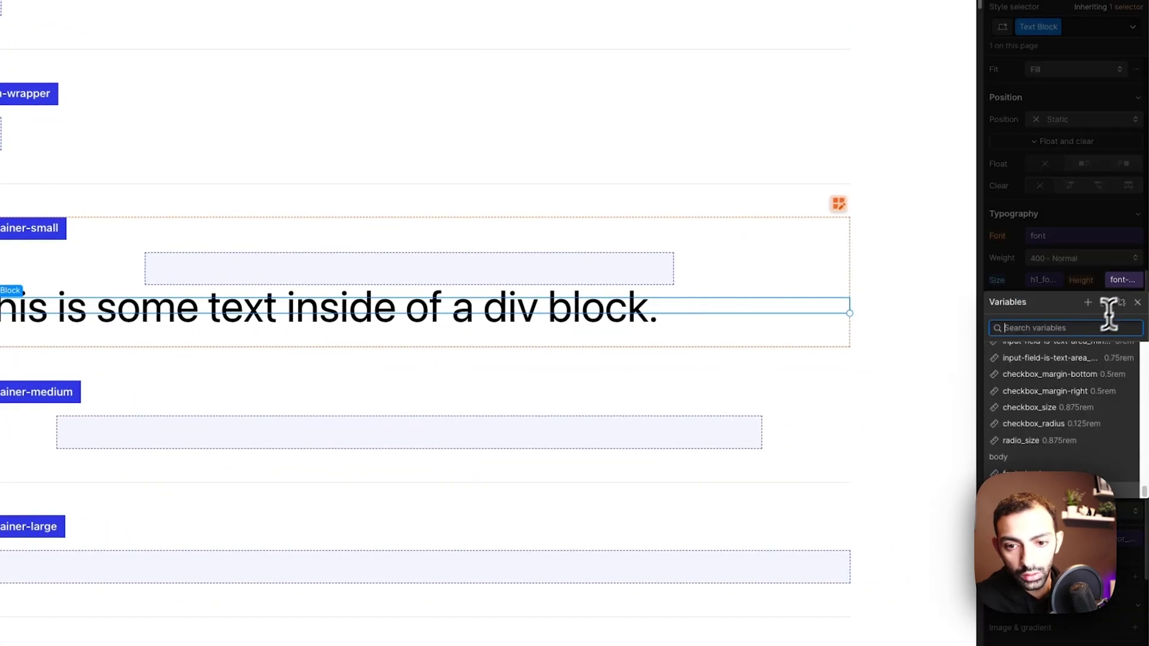
{"action": "type", "text": "h1"}
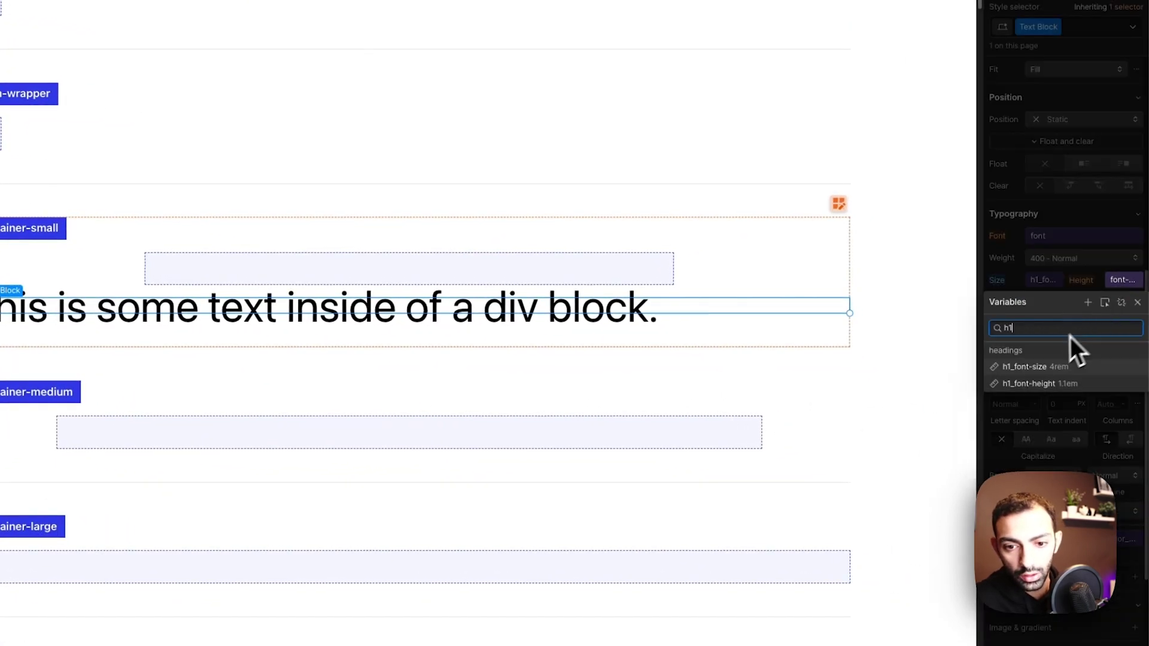
{"action": "left_click", "coordinate": [1029, 387]}
{"action": "left_click", "coordinate": [375, 179]}
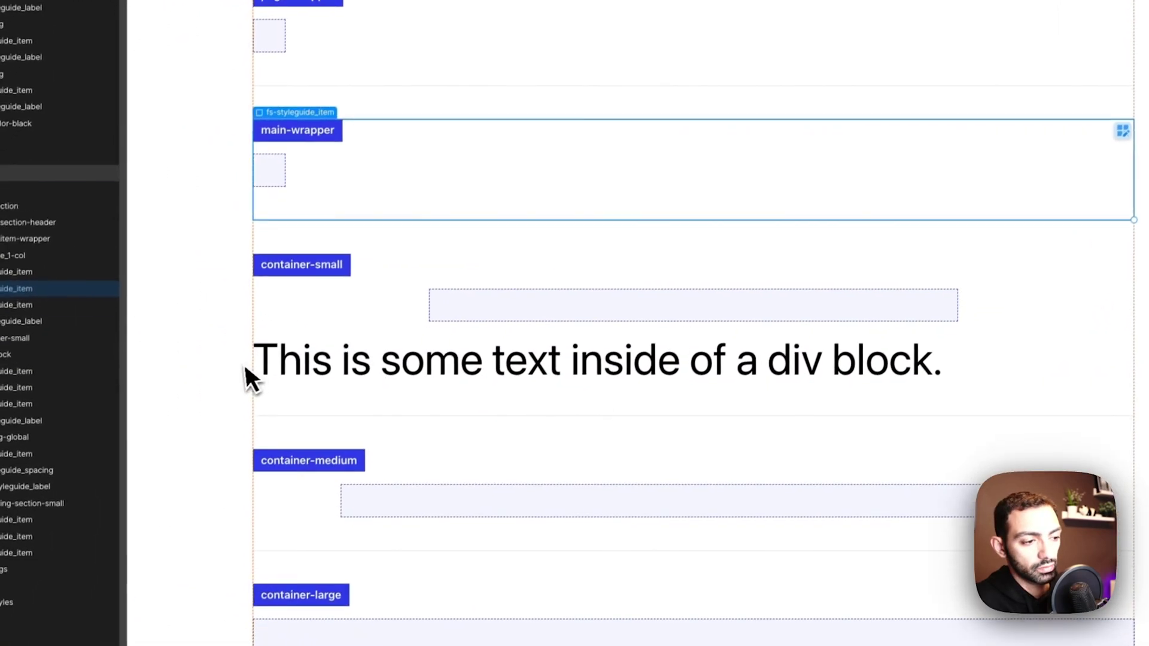
{"action": "left_click", "coordinate": [321, 359]}
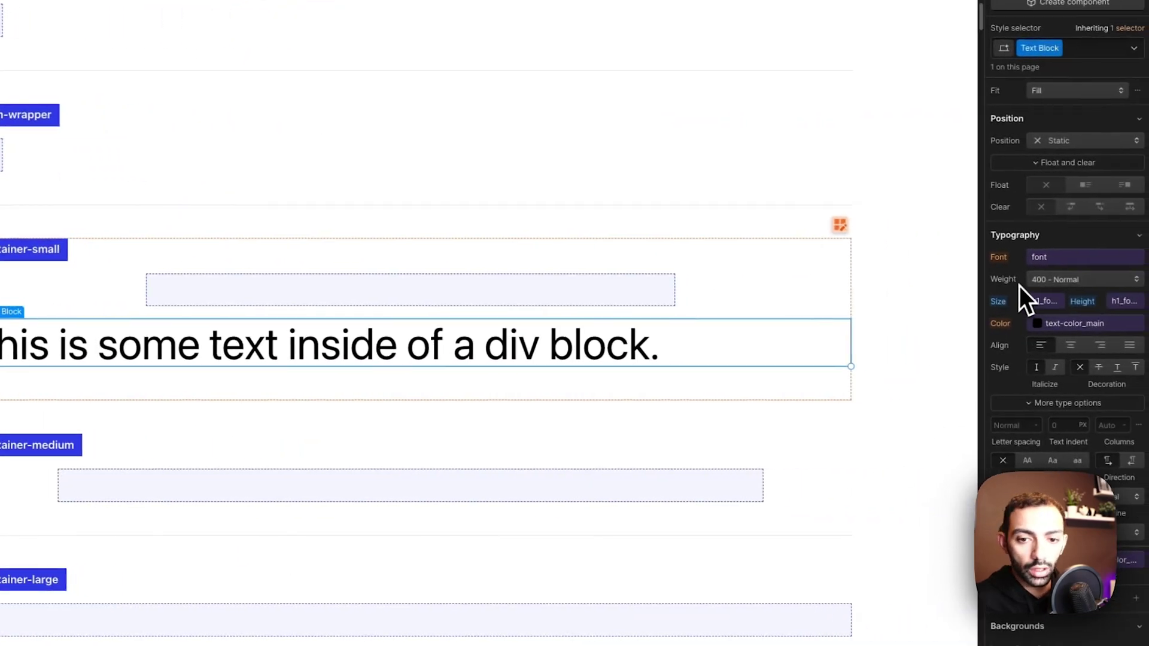